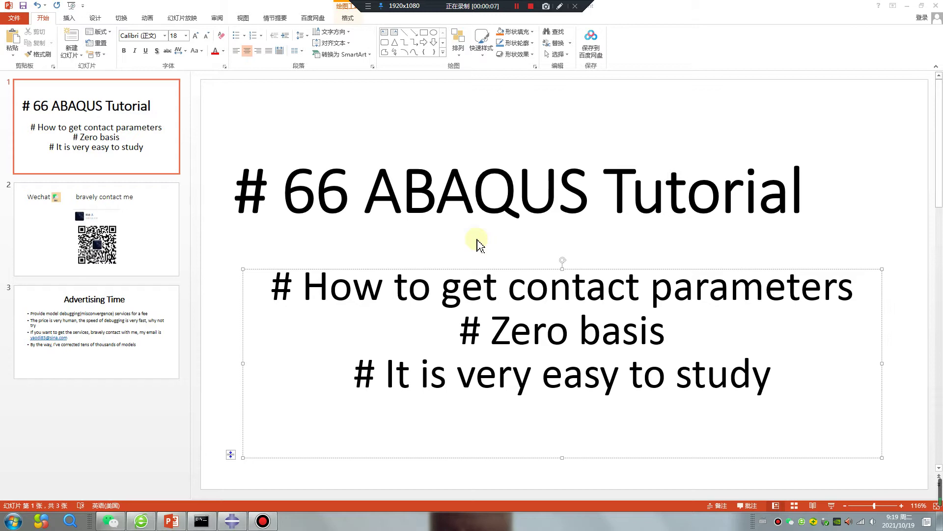
Step: In the Set Work Directory dialog, browse to the folder D:\work\10\1019
click(231, 520)
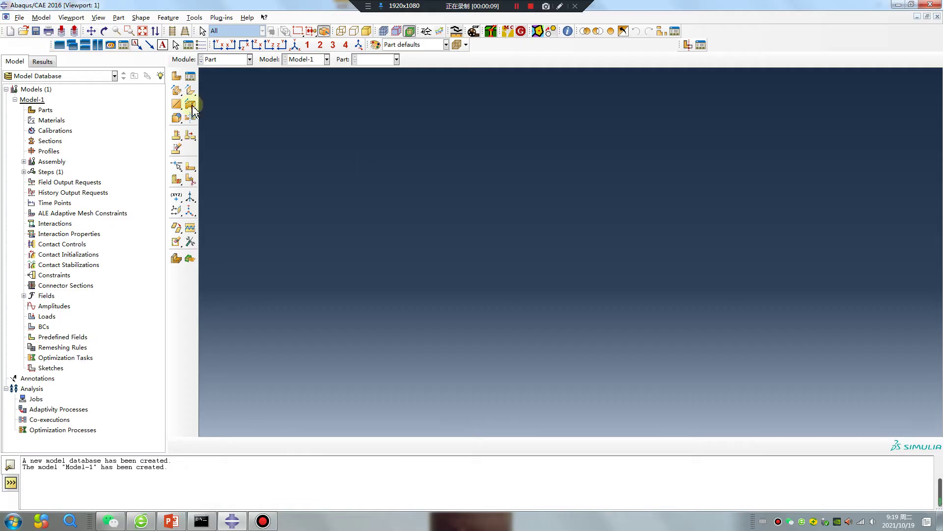
click(19, 18)
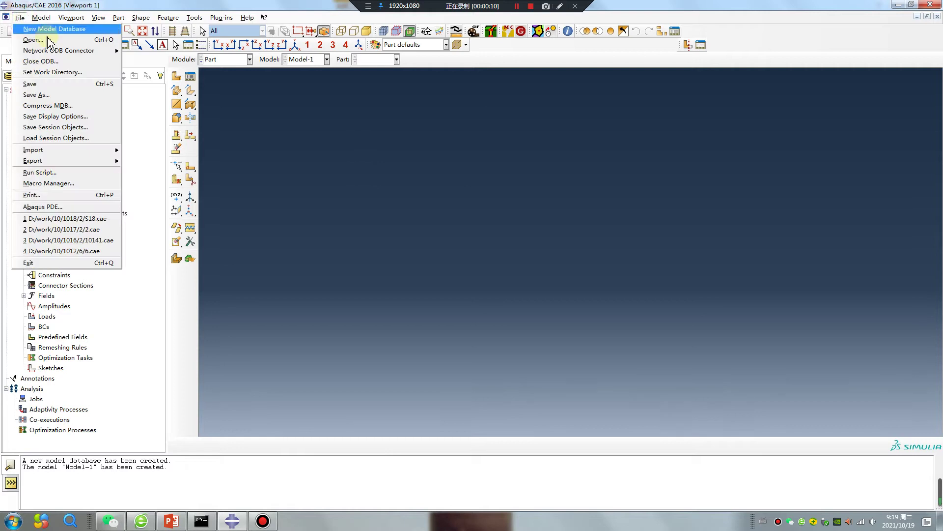
click(60, 74)
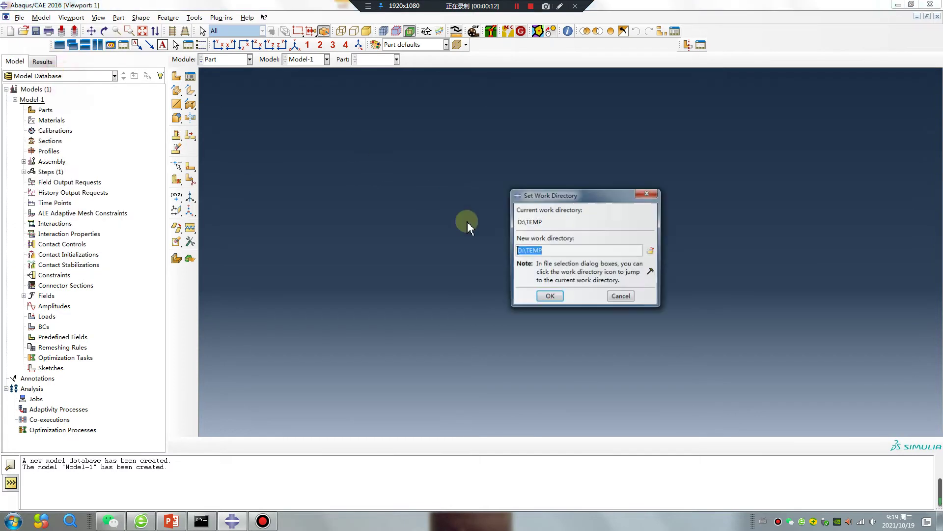
click(653, 247)
click(582, 190)
click(640, 248)
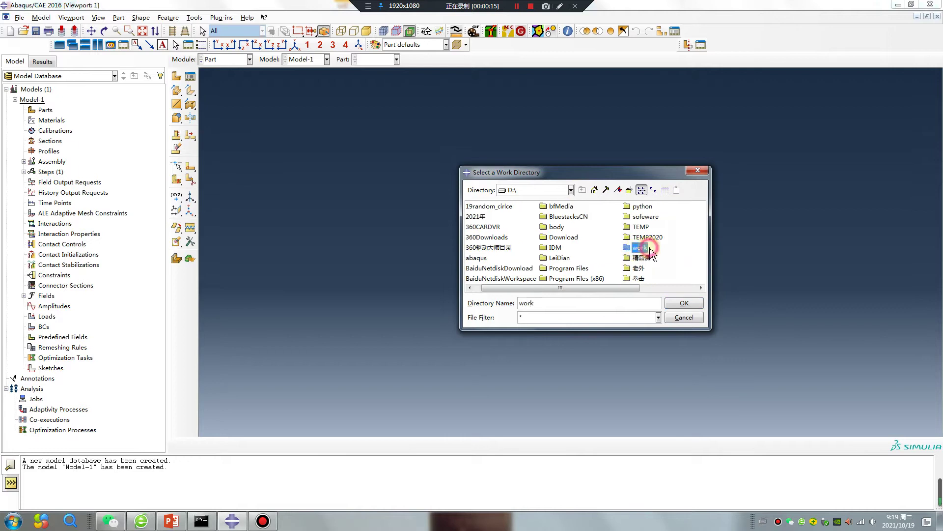
double_click(643, 248)
double_click(479, 216)
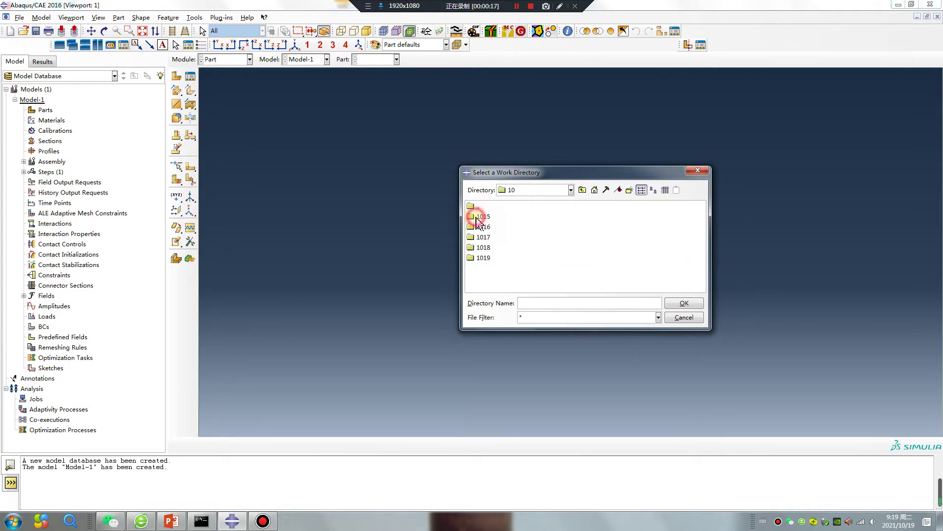
right_click(488, 270)
double_click(480, 258)
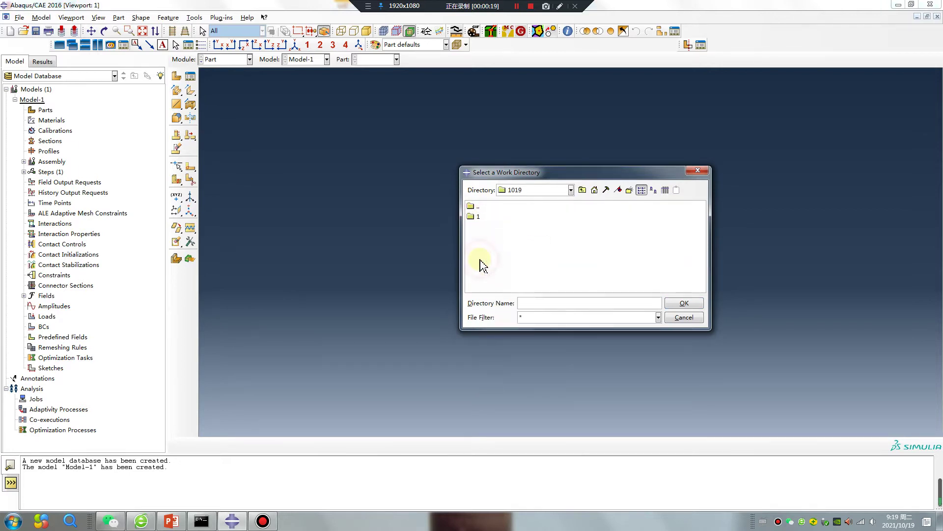
Step: Create a new folder named 2 in 1019 and set it as the work directory
right_click(482, 266)
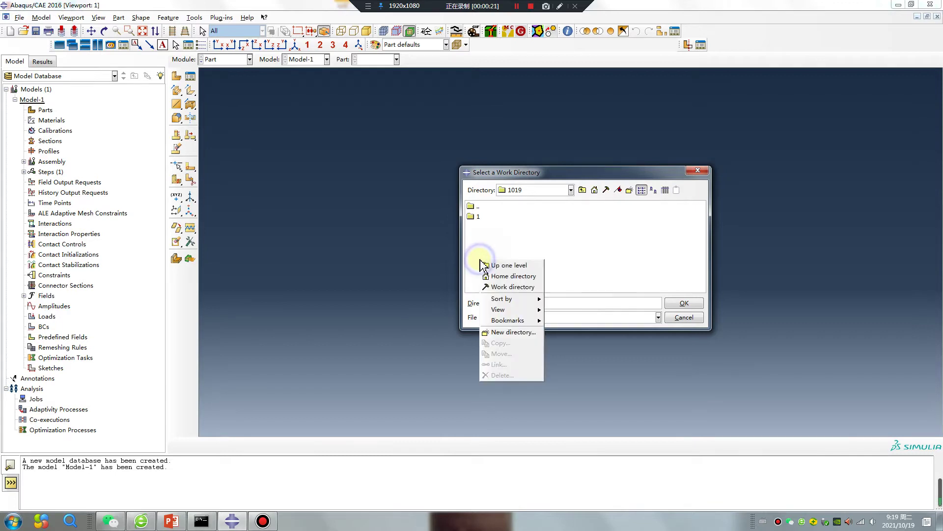
click(501, 335)
text(2)
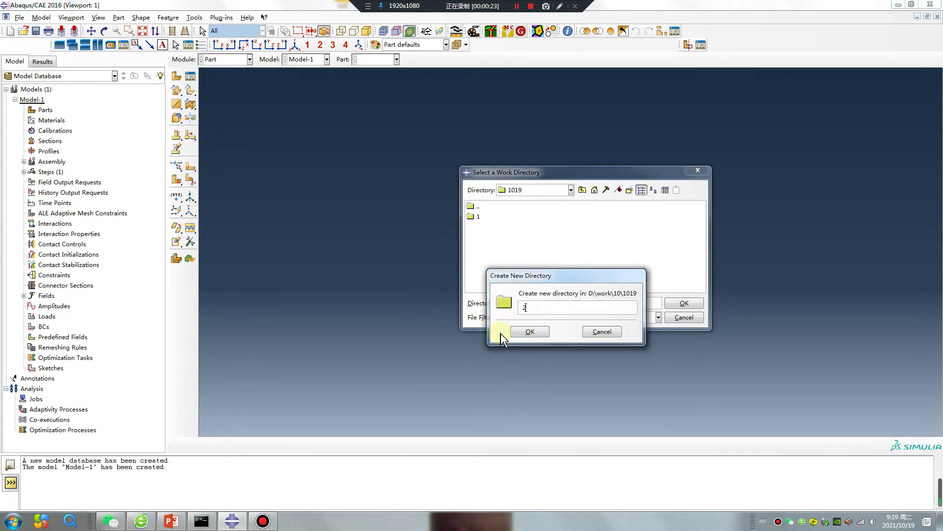
key(Return)
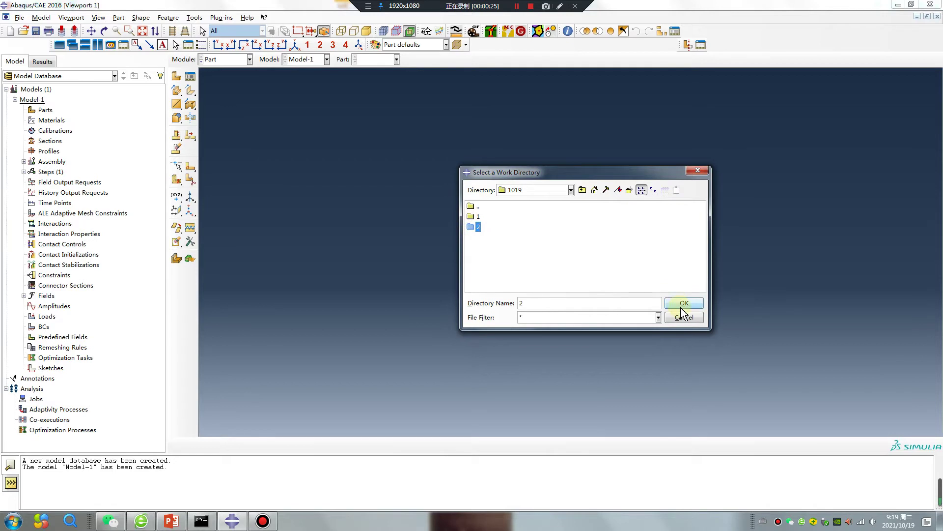
click(684, 304)
click(548, 297)
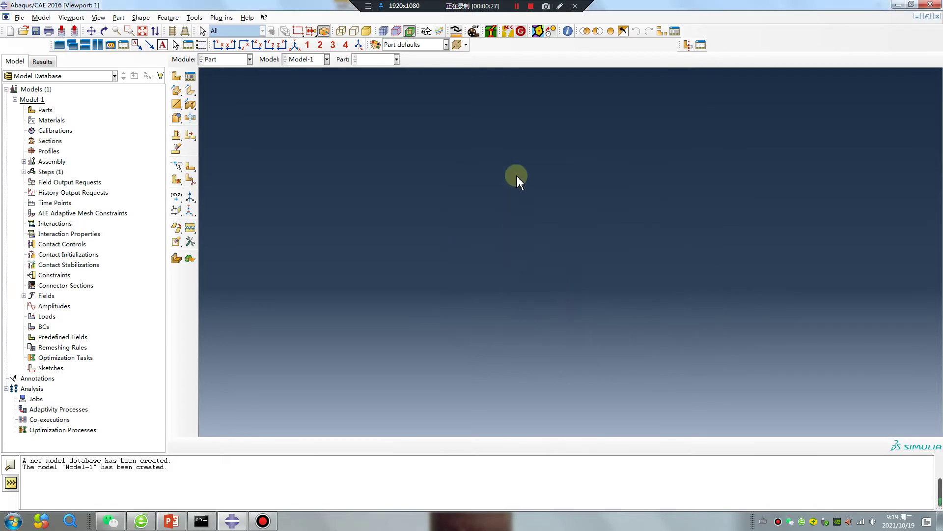
click(559, 6)
mouse_move(463, 137)
mouse_down()
mouse_move(457, 213)
mouse_move(536, 212)
mouse_up()
mouse_move(562, 139)
mouse_down()
mouse_move(526, 288)
mouse_move(354, 190)
mouse_up()
mouse_move(604, 133)
mouse_down()
mouse_move(600, 243)
mouse_move(511, 300)
mouse_up()
mouse_move(499, 163)
mouse_down()
mouse_move(419, 92)
mouse_move(525, 80)
mouse_move(516, 155)
mouse_move(448, 176)
mouse_move(516, 164)
mouse_move(502, 167)
mouse_move(698, 182)
mouse_up()
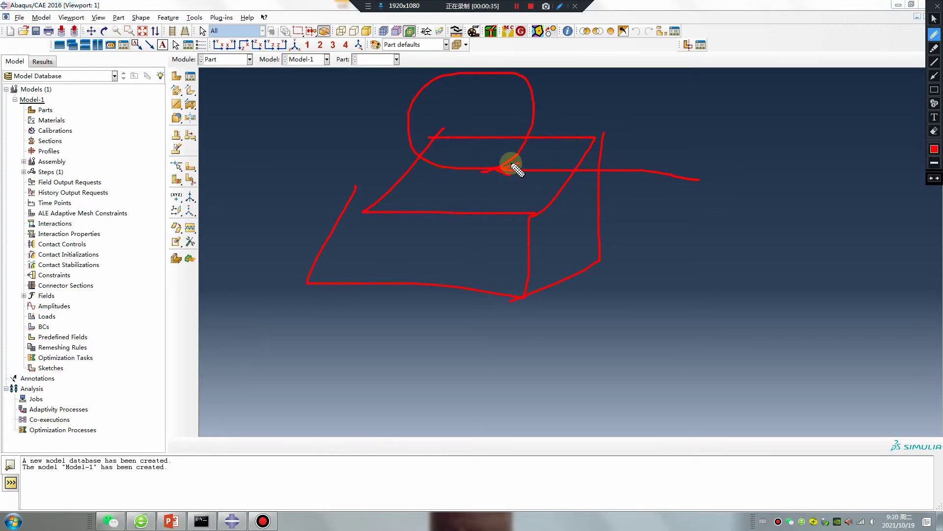
mouse_move(517, 165)
mouse_down()
mouse_move(501, 169)
mouse_move(520, 168)
mouse_up()
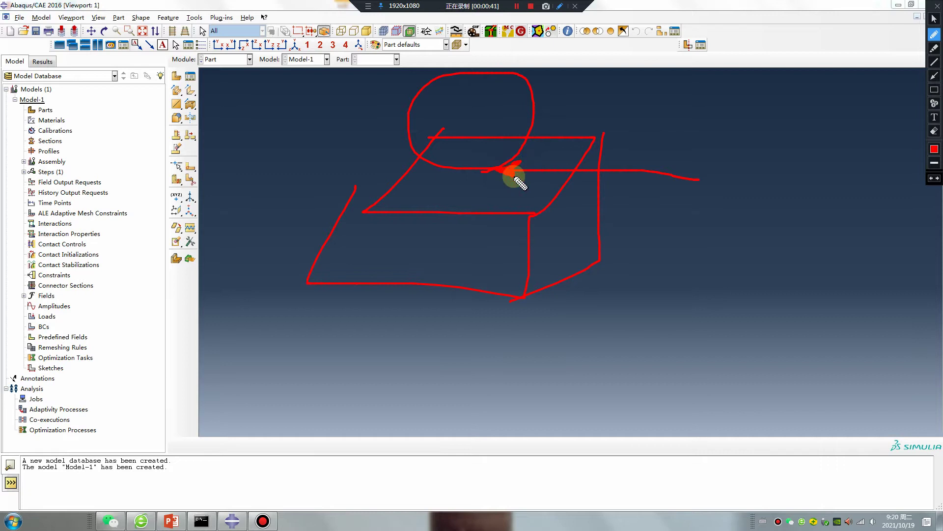
mouse_move(509, 172)
mouse_down()
mouse_move(509, 163)
mouse_move(515, 172)
mouse_up()
Step: Create Part-1 as a solid block extruded from a 100×100 square sketch
key(Escape)
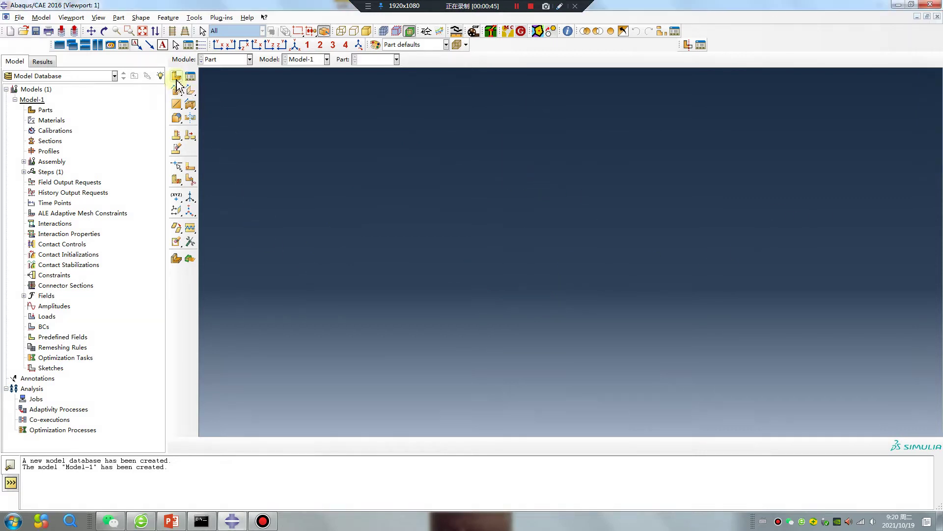
click(177, 76)
click(293, 386)
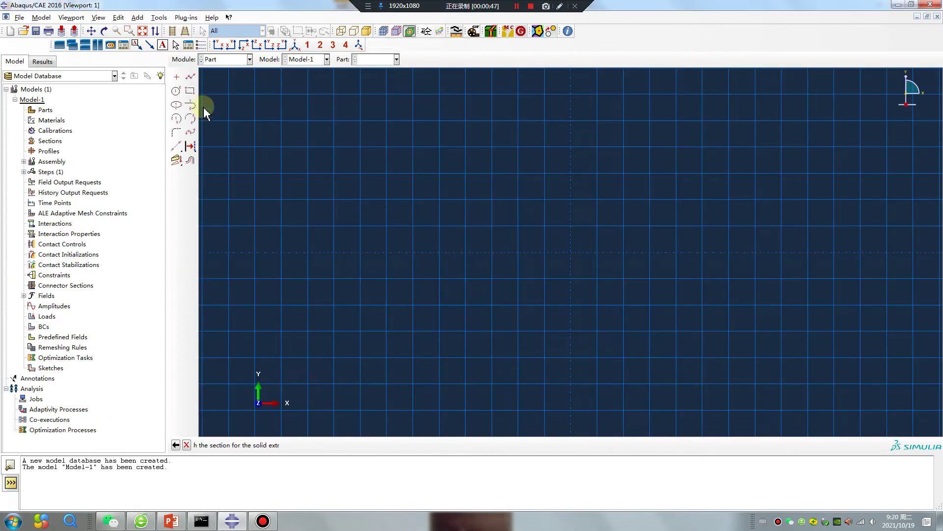
click(191, 91)
click(546, 254)
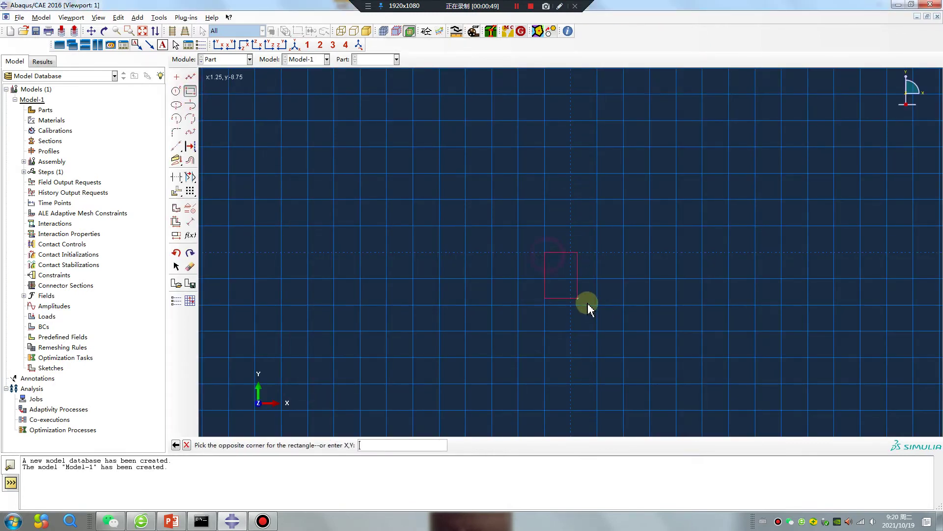
click(596, 303)
middle_click(528, 387)
middle_click(528, 388)
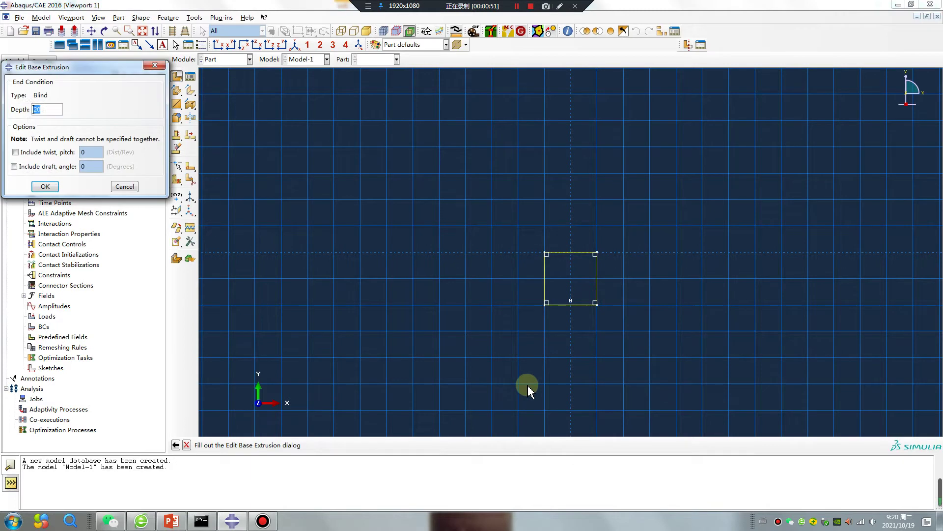
key(Return)
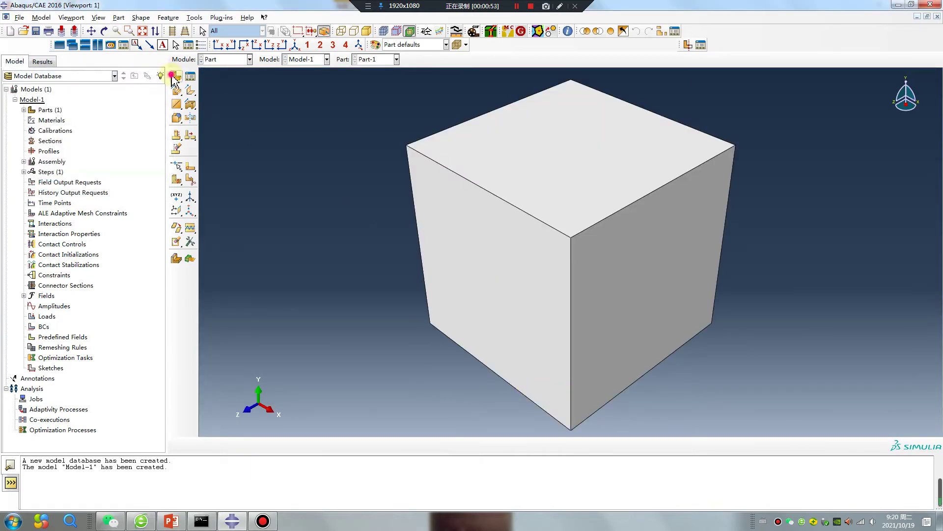
Step: Create Part-2 as a revolved solid sphere from a half-circle sketched on the axis
click(176, 76)
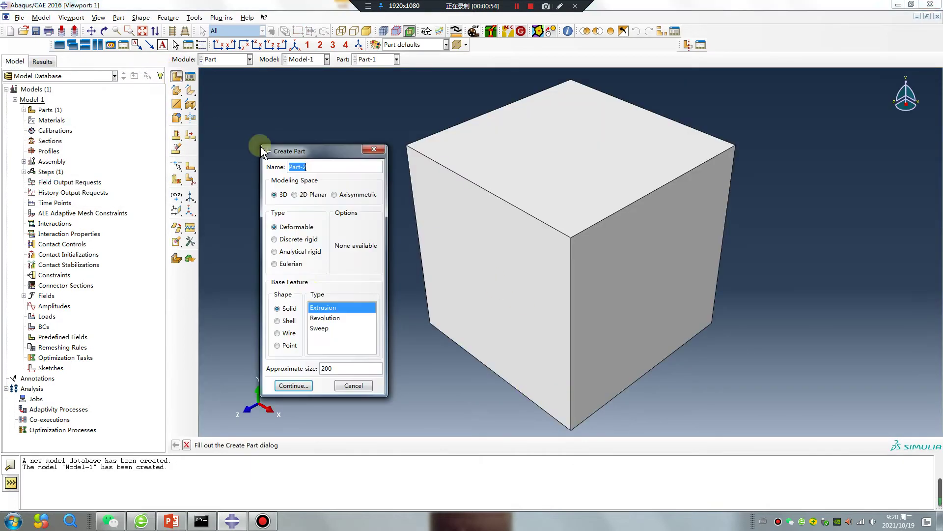
click(324, 318)
click(294, 385)
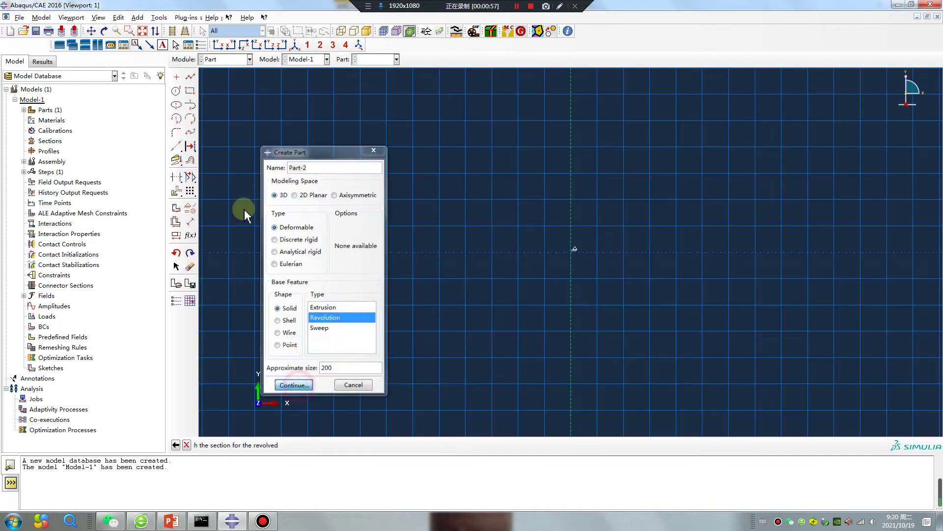
click(178, 92)
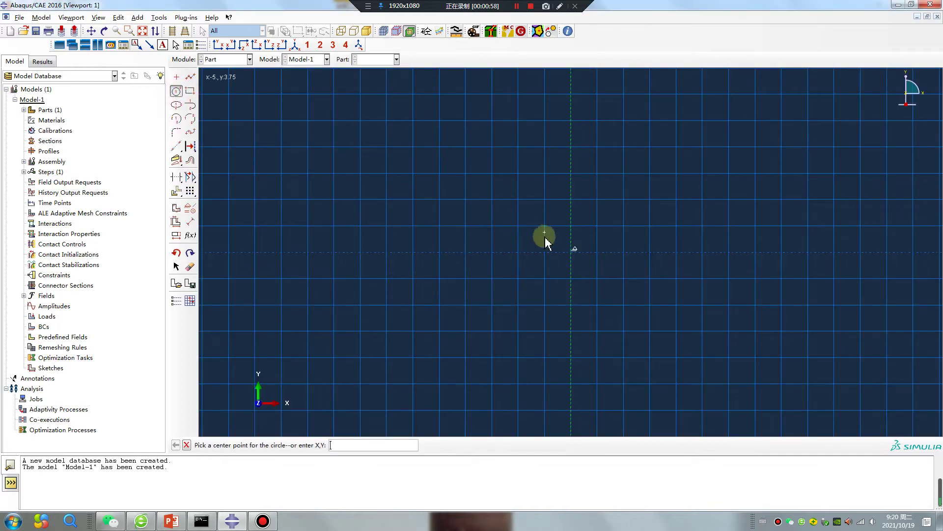
click(571, 226)
click(571, 252)
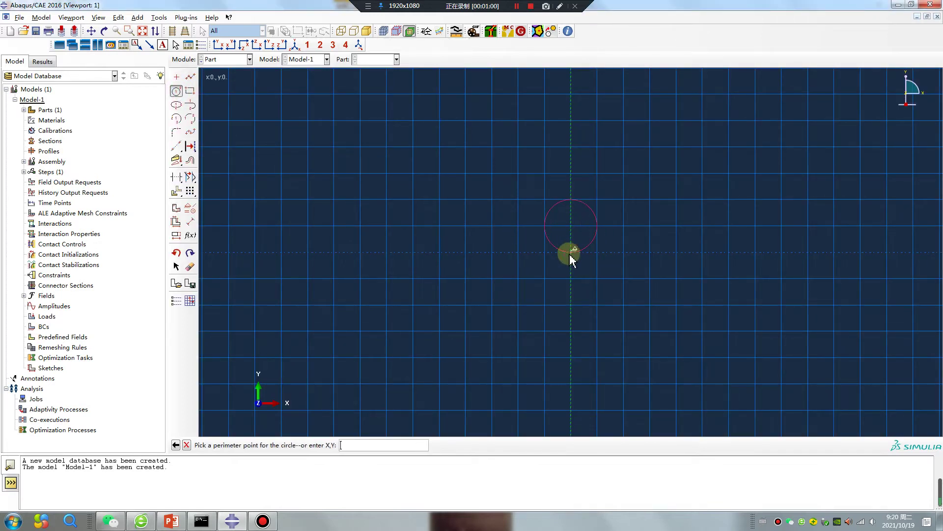
click(190, 77)
click(571, 200)
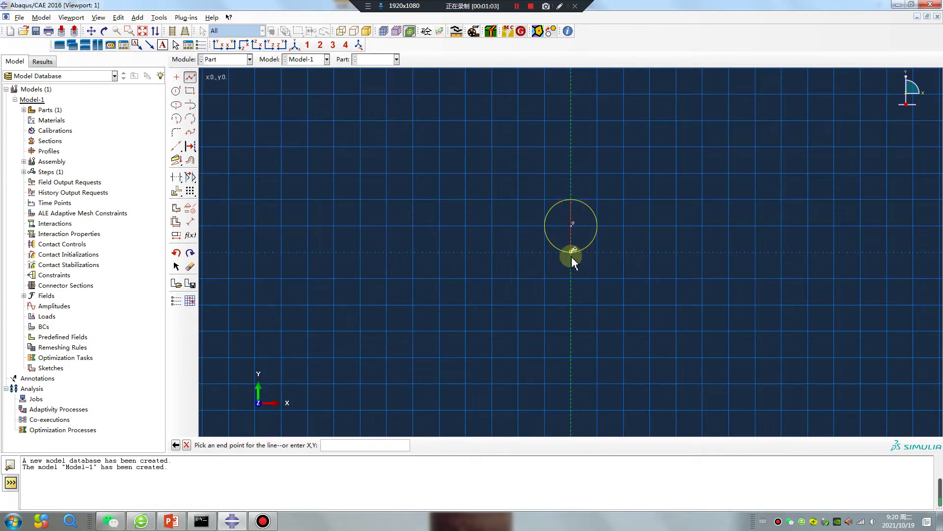
click(571, 253)
click(177, 177)
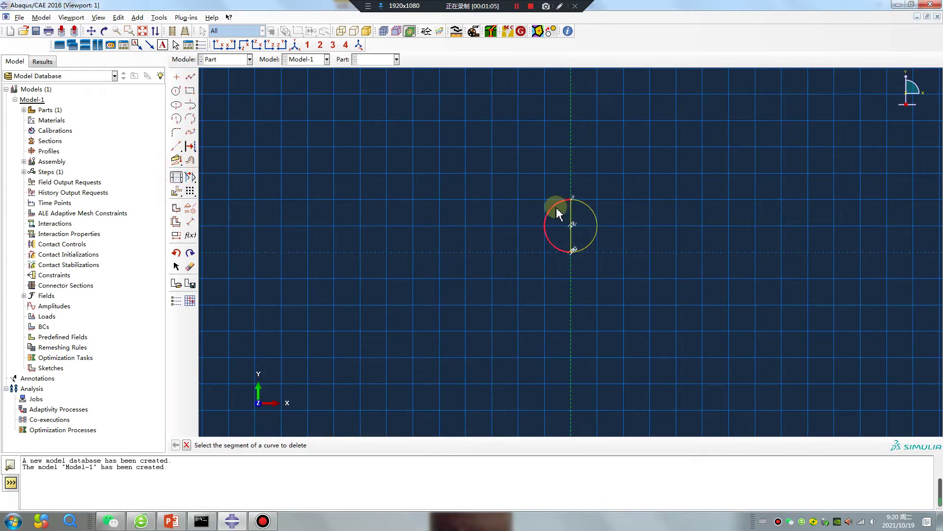
middle_click(517, 276)
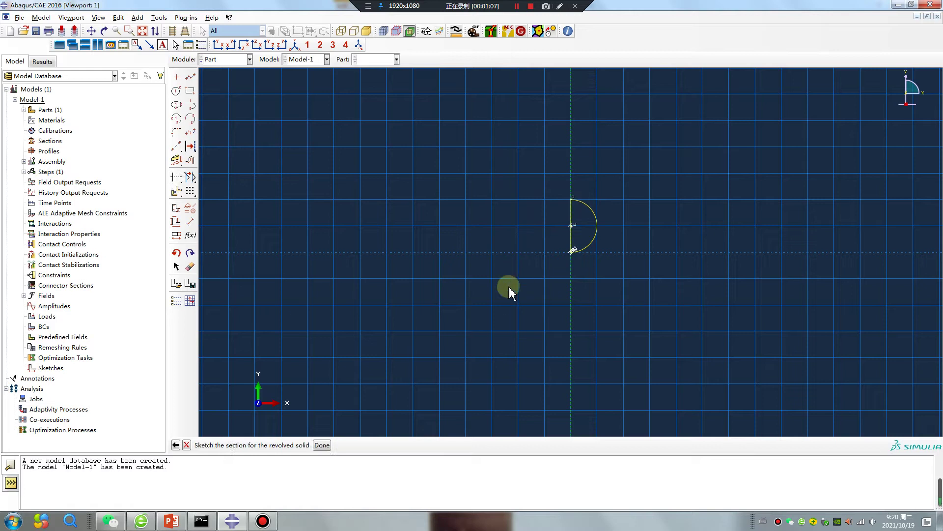
click(322, 445)
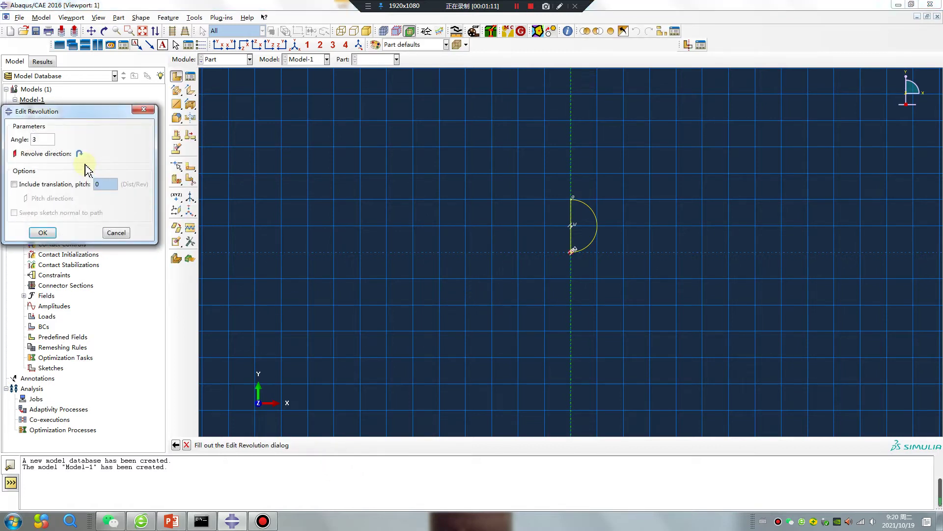
key(Return)
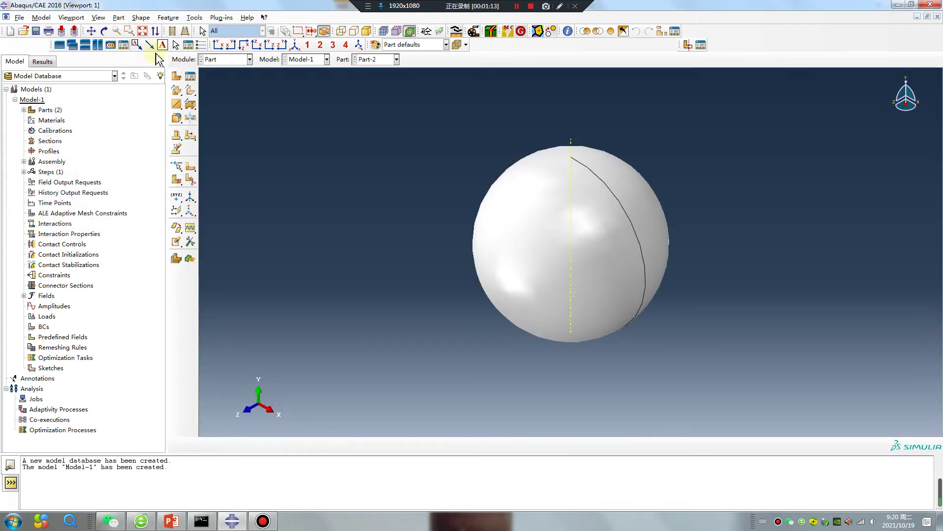
Step: In the Property module, give Material-1 elastic behaviour with Young's modulus 2e5
click(216, 59)
click(222, 81)
click(176, 76)
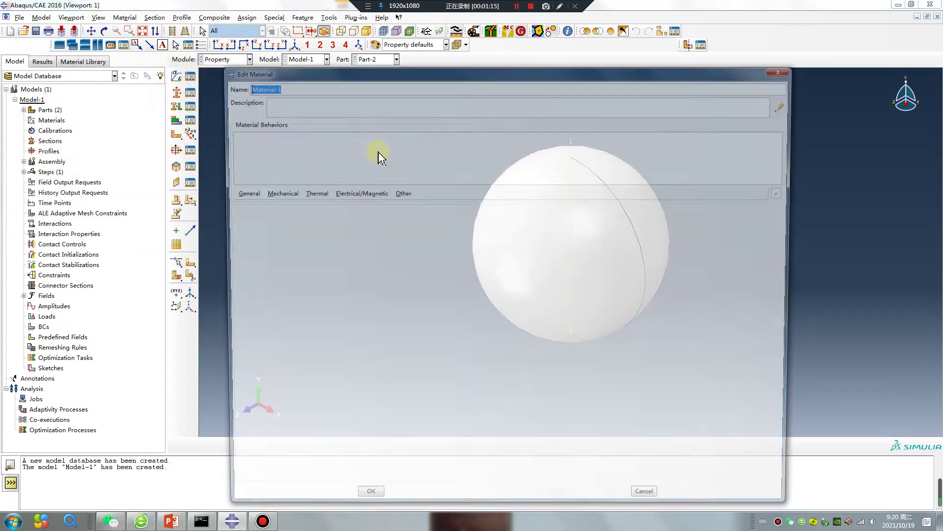
click(275, 193)
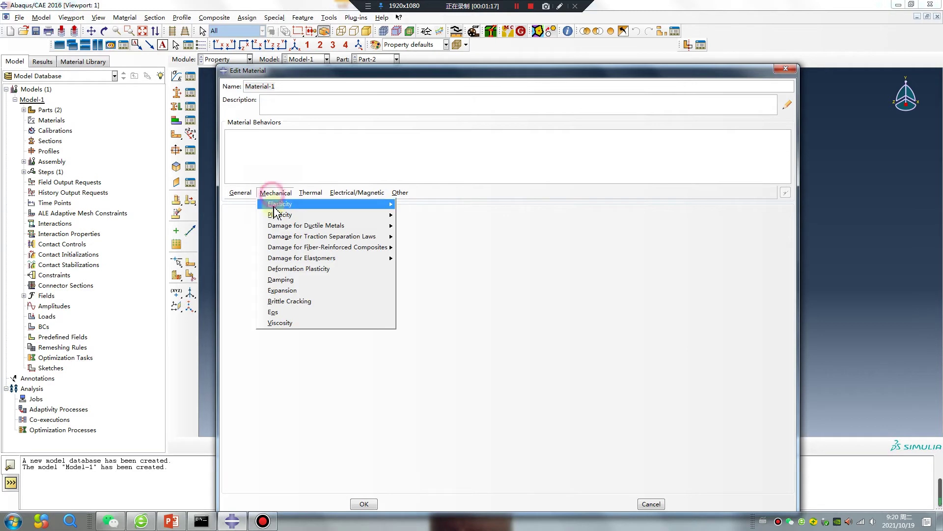
mouse_move(281, 204)
click(411, 205)
click(271, 333)
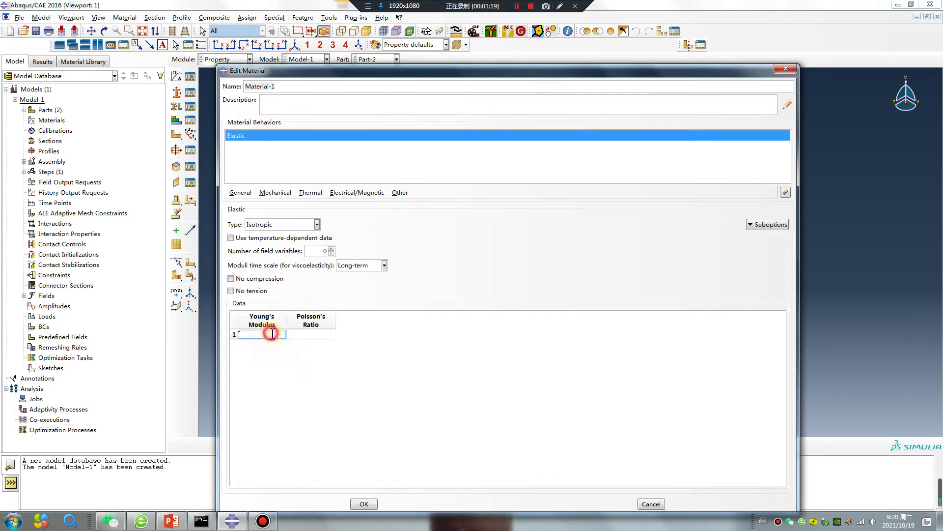
text(2e5)
click(321, 336)
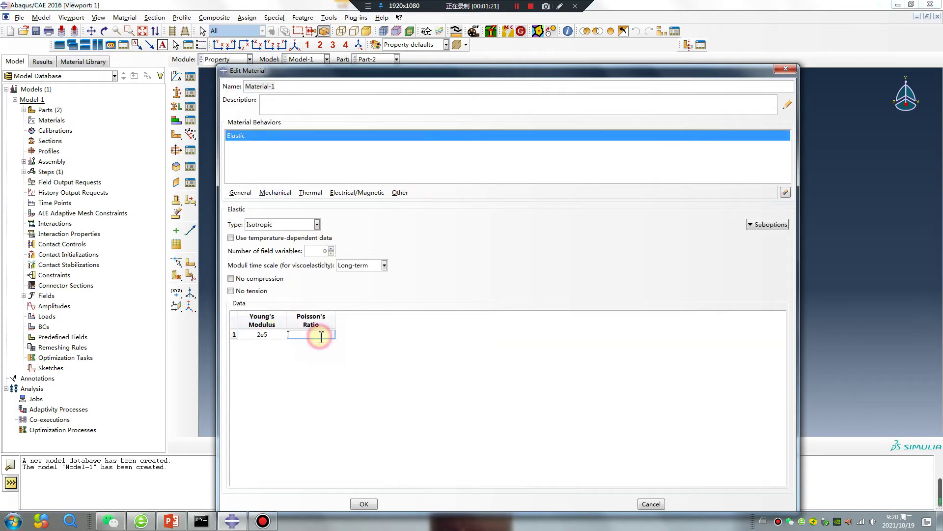
click(364, 504)
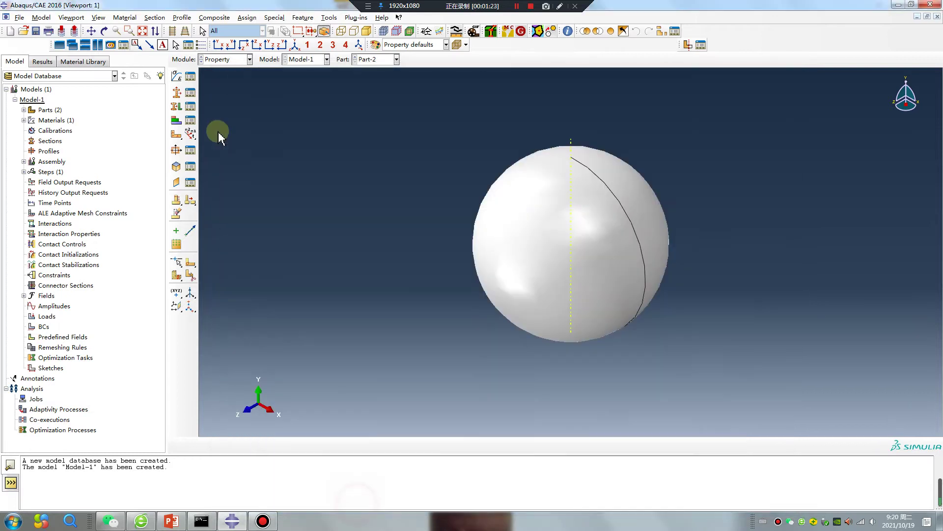
Step: Create solid Section-1 from Material-1 and assign it to the sphere Part-2
click(176, 93)
click(38, 206)
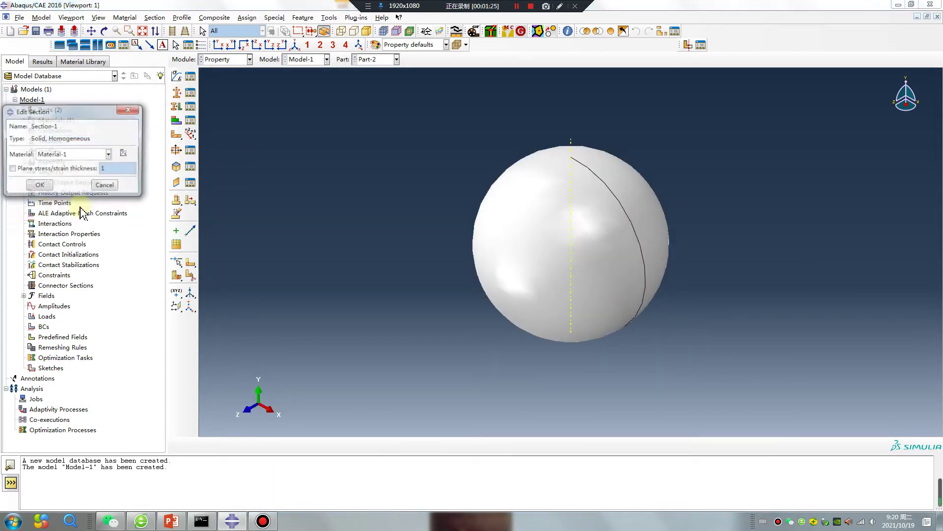
click(31, 184)
click(176, 107)
click(571, 206)
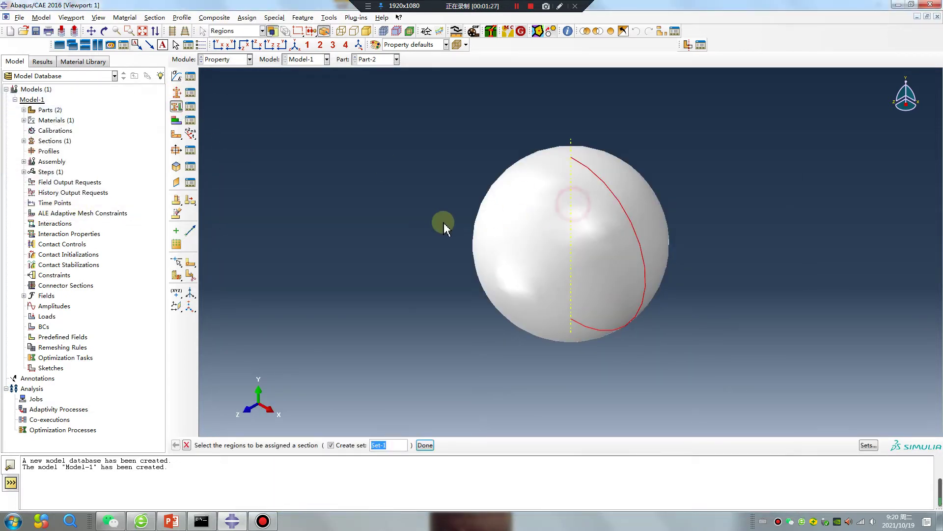
middle_click(428, 225)
click(44, 250)
Step: Assign Section-1 to the block Part-1 as well
click(374, 59)
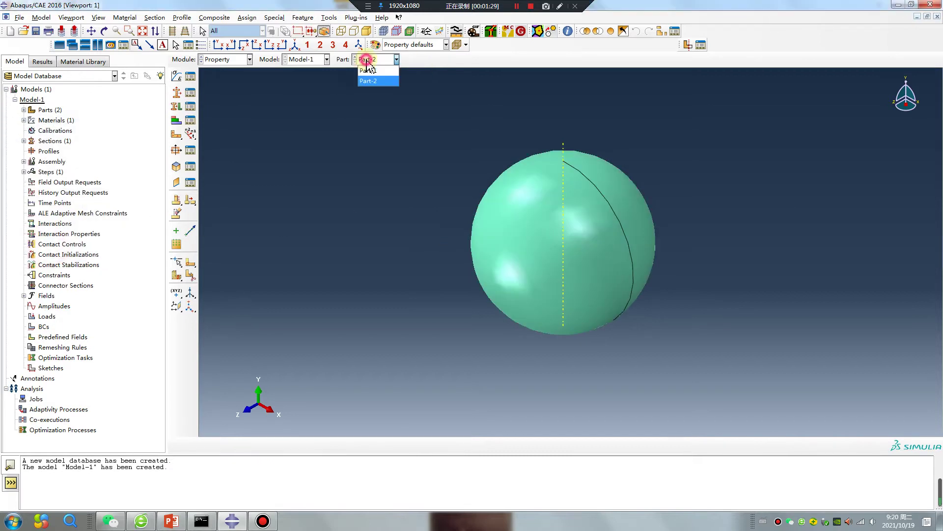
click(376, 83)
click(177, 107)
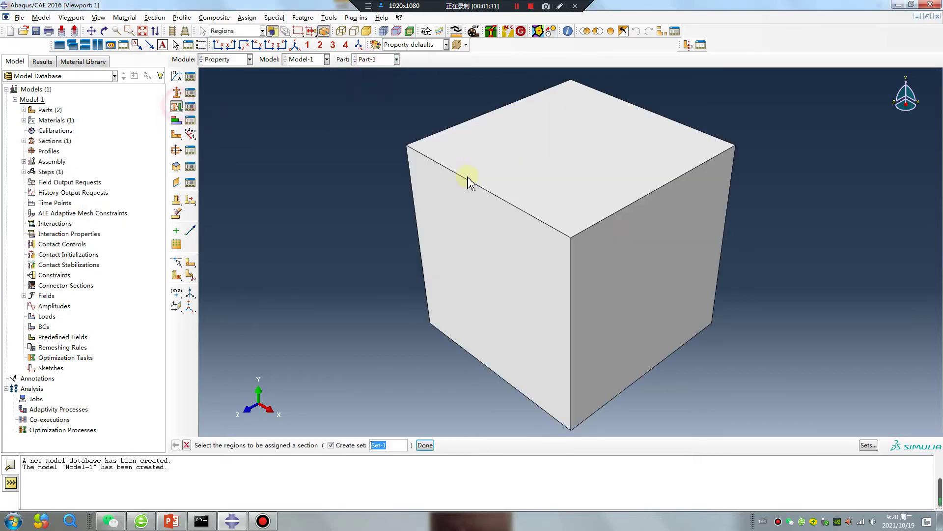
click(469, 181)
middle_click(317, 255)
click(43, 249)
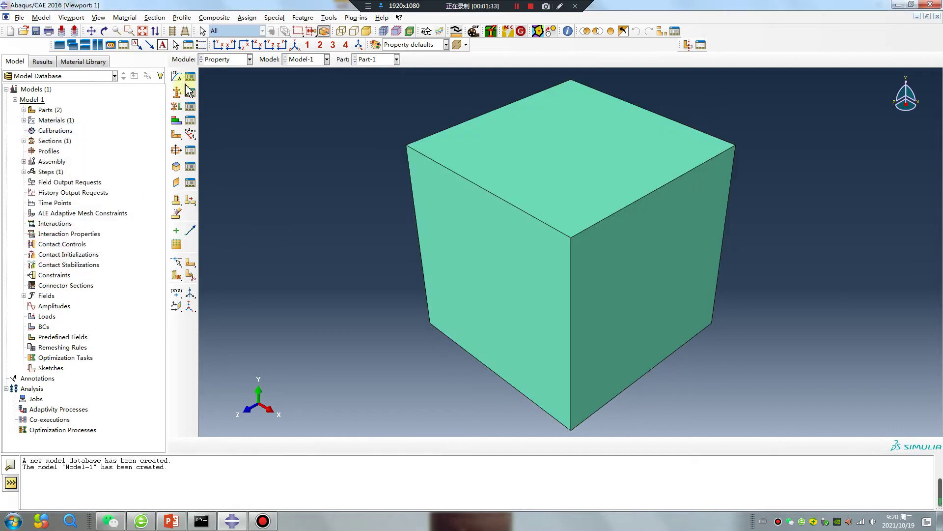
Step: In the Assembly module, create instances of both Part-1 and Part-2
click(214, 60)
click(216, 89)
click(177, 76)
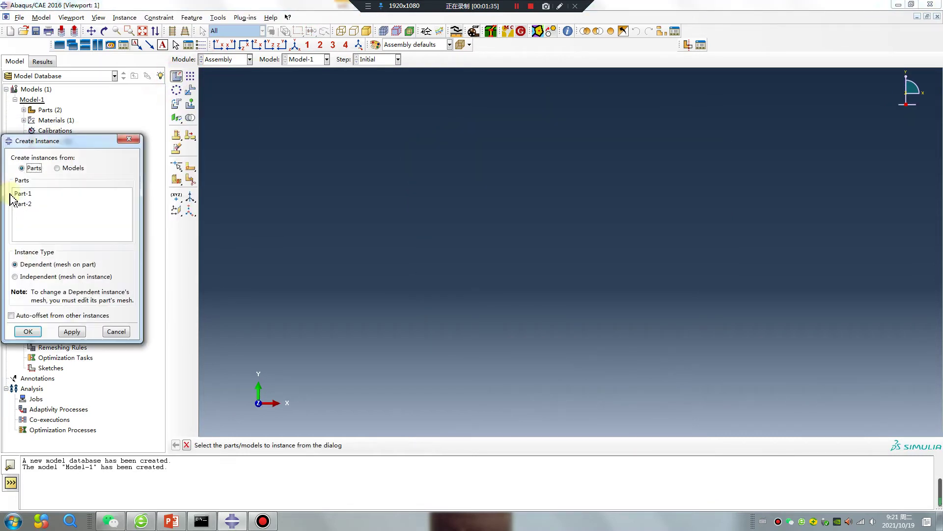
click(41, 193)
shift+click(23, 203)
click(28, 331)
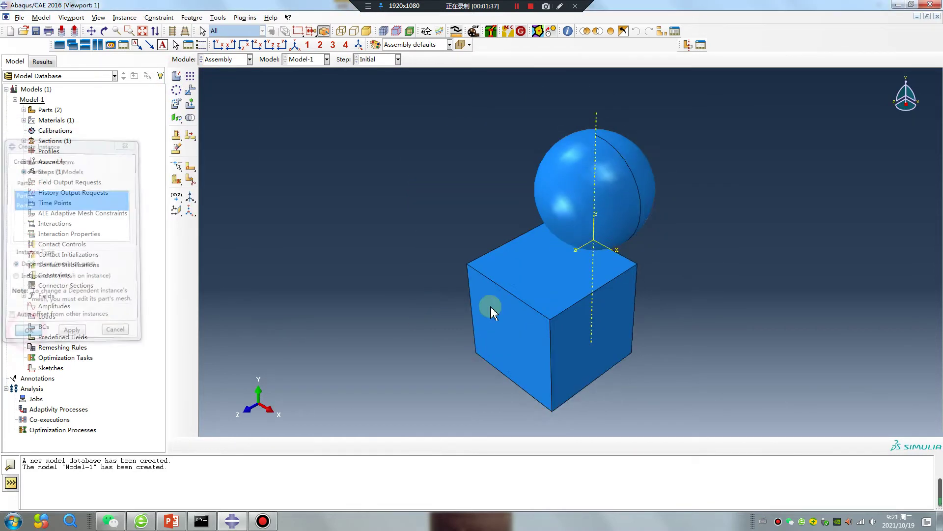
Step: Translate the block instance Part-1-1 by 0, 0, -5 so it sits beneath the sphere
drag(555, 277, 495, 220)
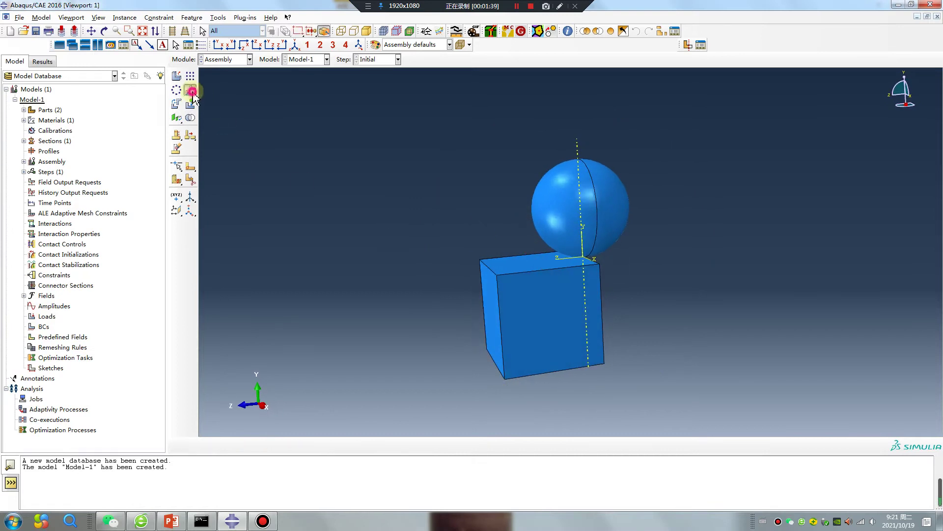
click(190, 90)
click(574, 314)
middle_click(515, 255)
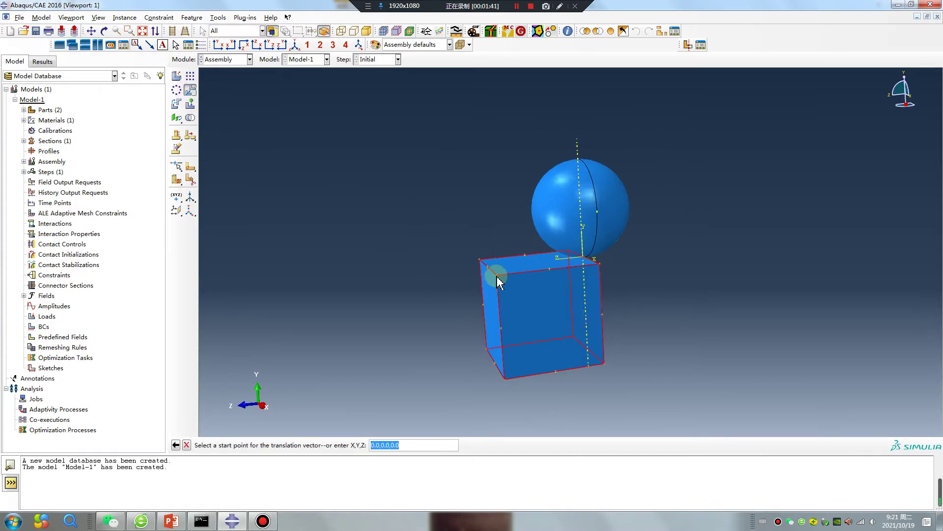
click(497, 276)
click(551, 270)
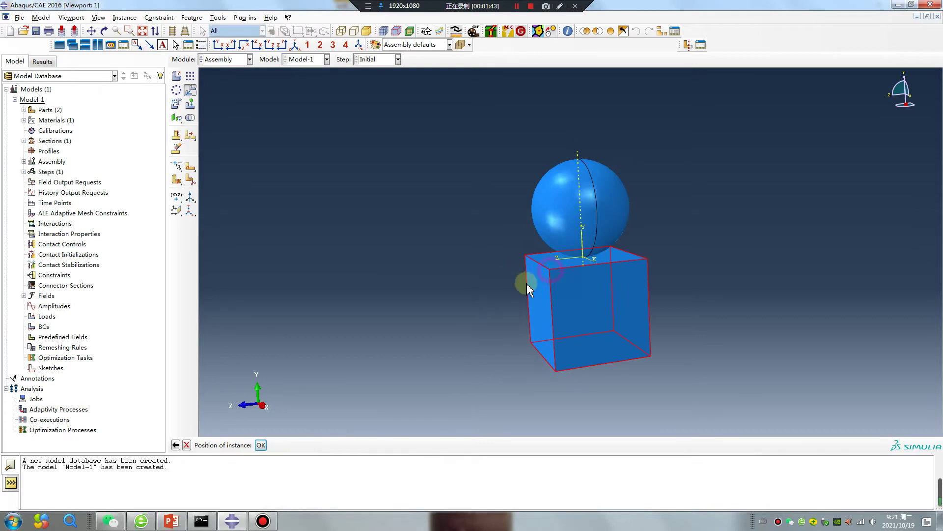
click(259, 444)
Step: Create a Static, General Step-1 with Nlgeom turned on
click(220, 61)
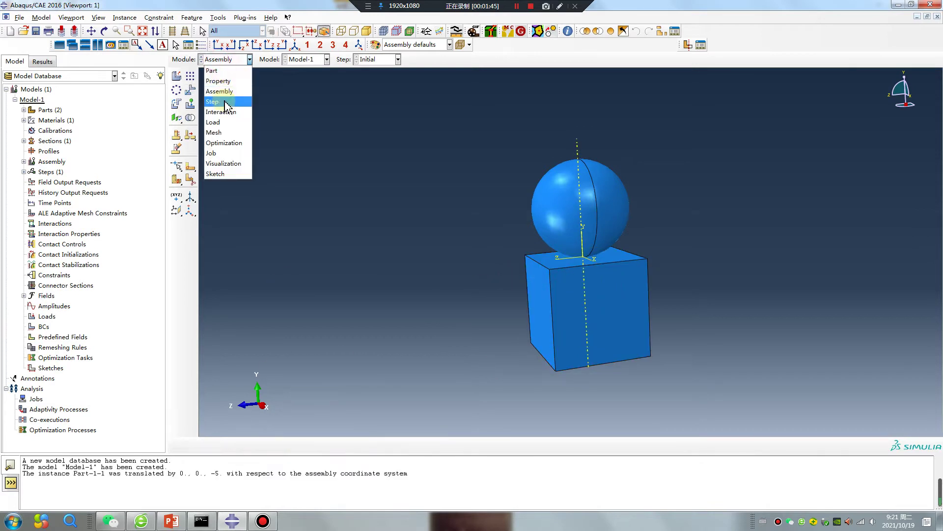
click(221, 99)
click(176, 76)
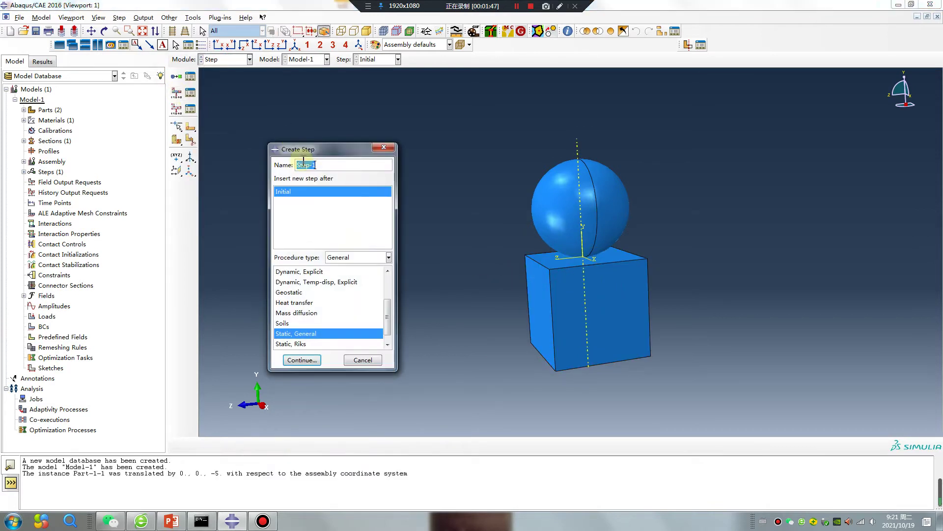
click(301, 360)
click(322, 202)
click(355, 394)
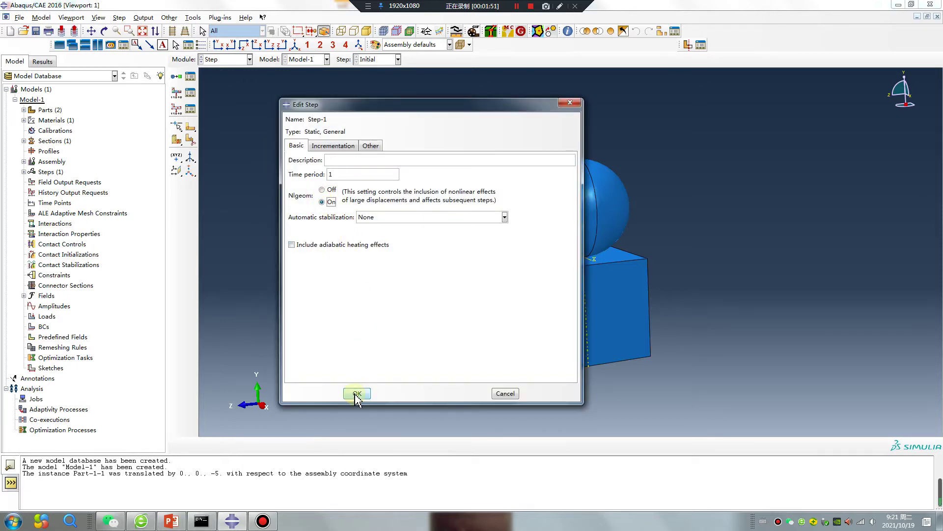
Step: Set field output F-Output-1 to be written every 0.1 units of time
click(190, 92)
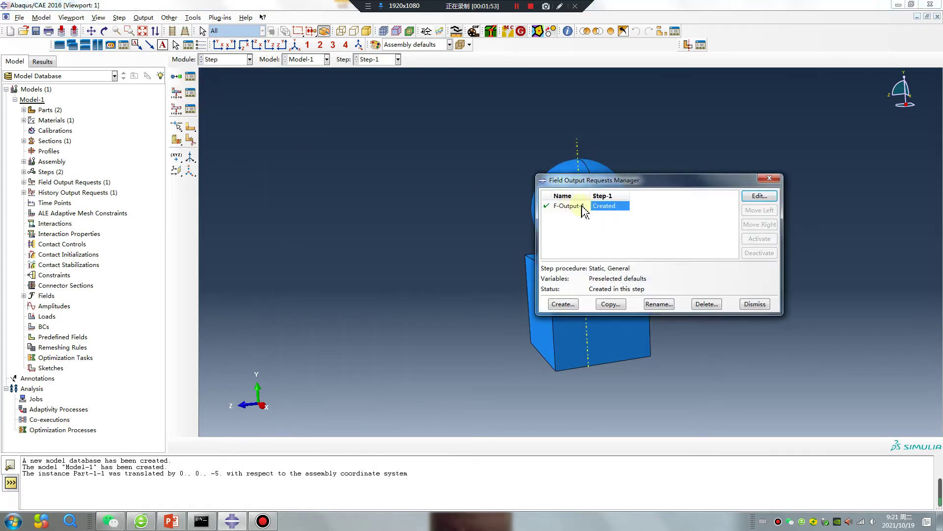
double_click(611, 206)
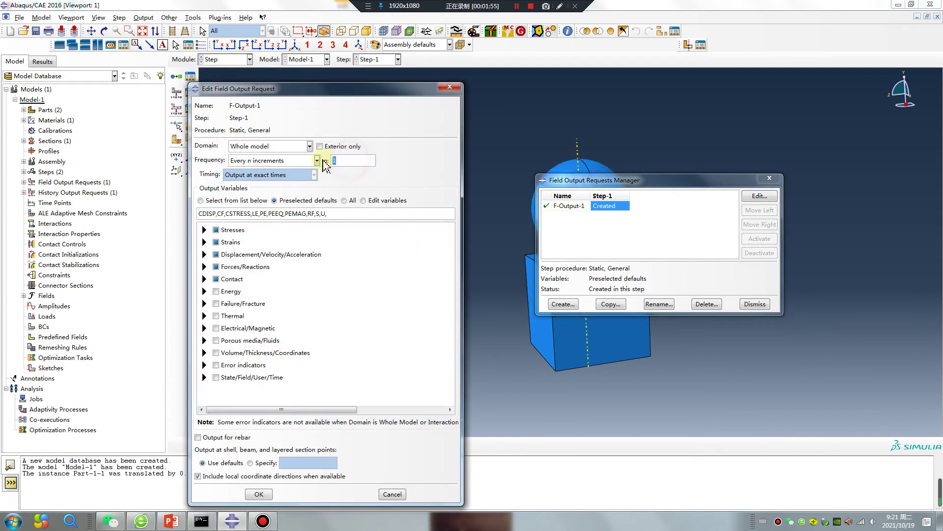
click(268, 494)
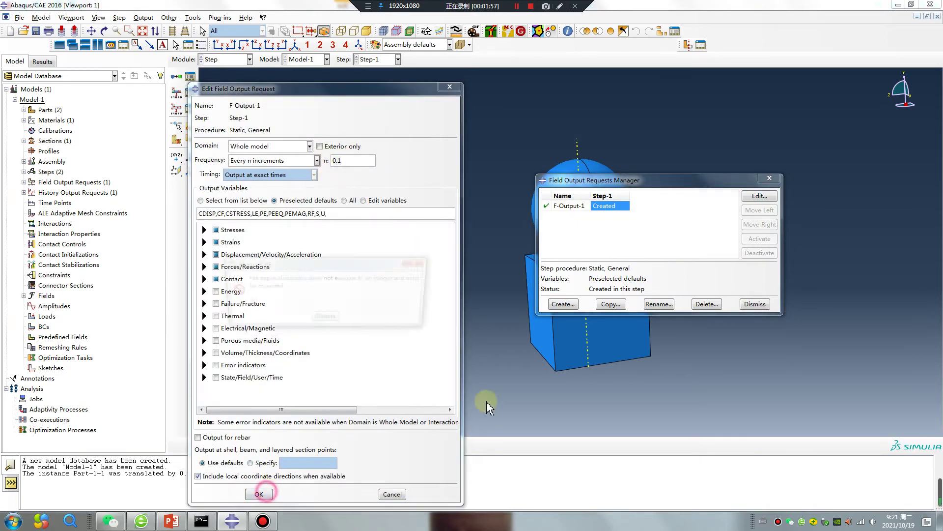
click(337, 320)
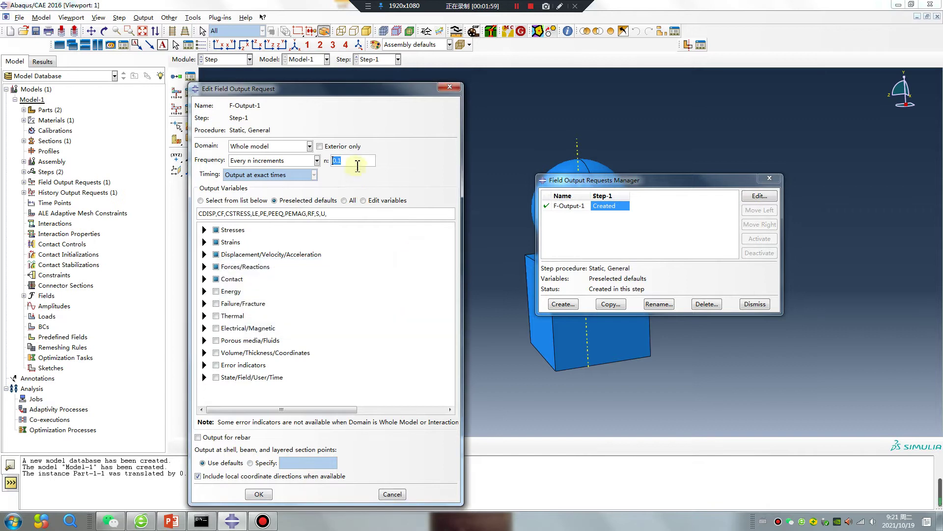
click(297, 161)
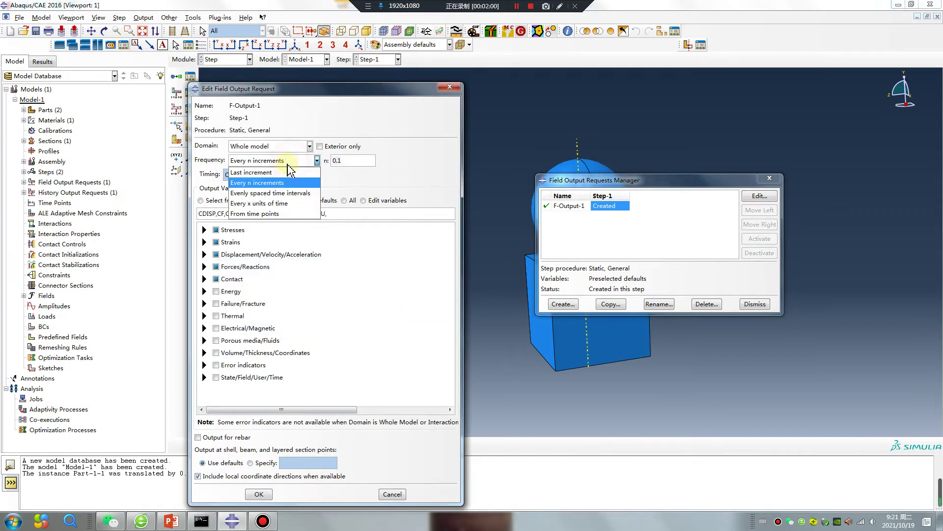
click(275, 204)
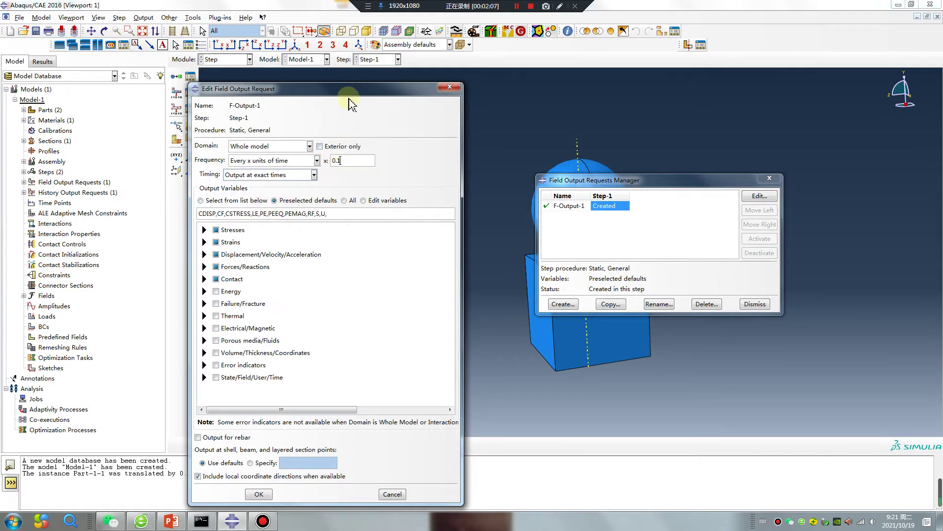
click(259, 495)
click(769, 178)
Step: In the Interaction module, start surface-to-surface contact Int-1: sphere as master, block top face as slave
click(238, 59)
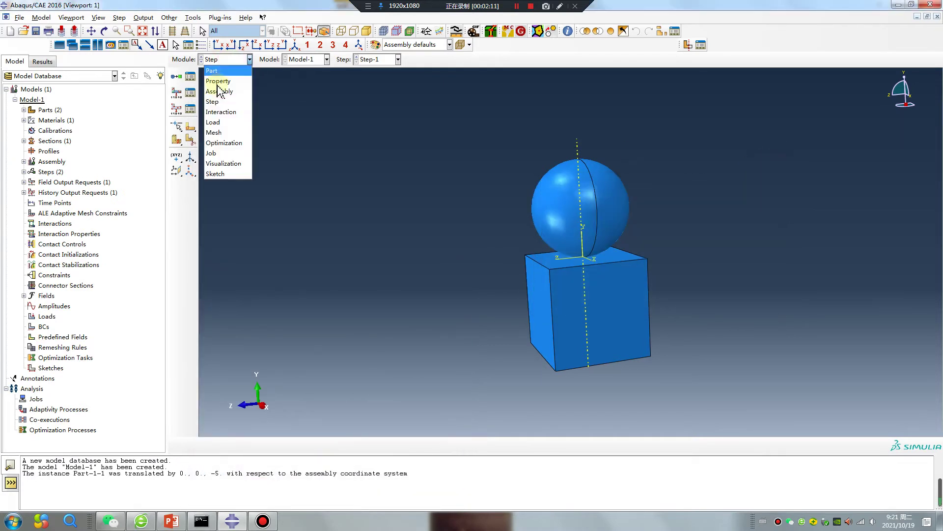
click(216, 112)
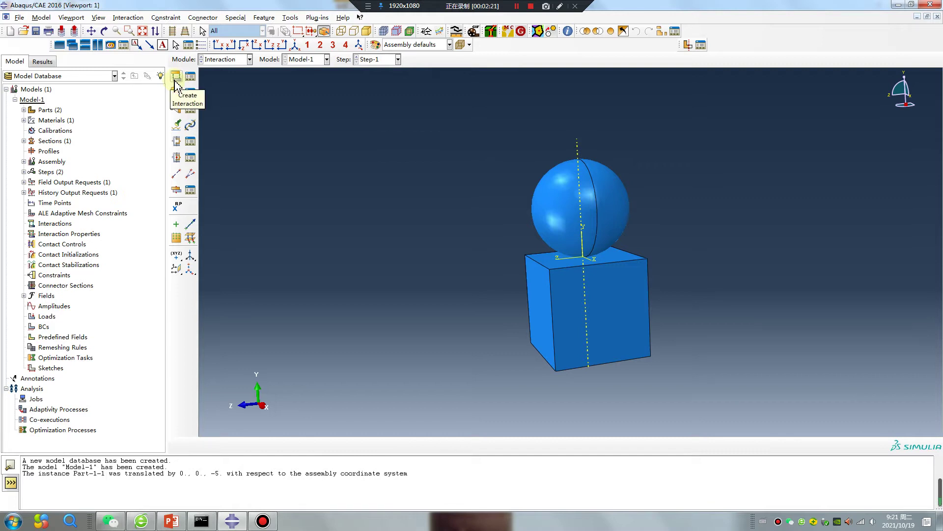
click(175, 79)
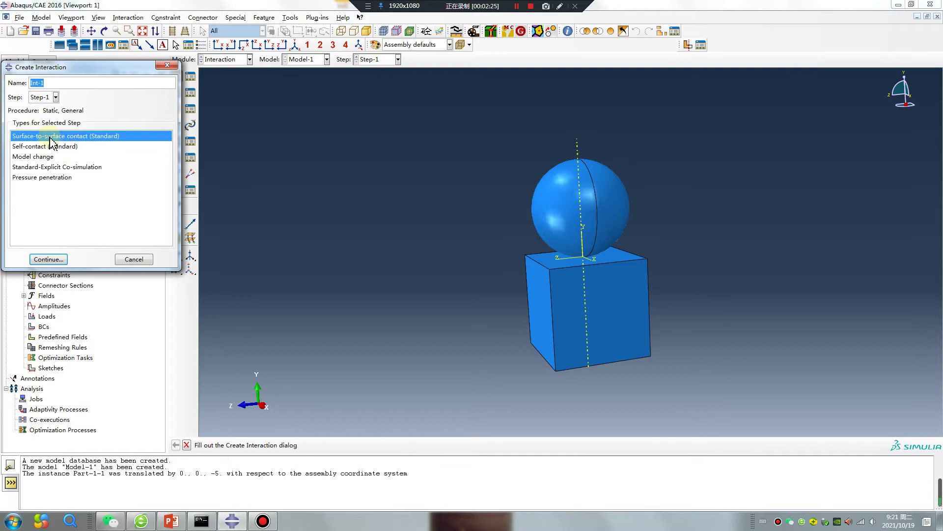
click(62, 264)
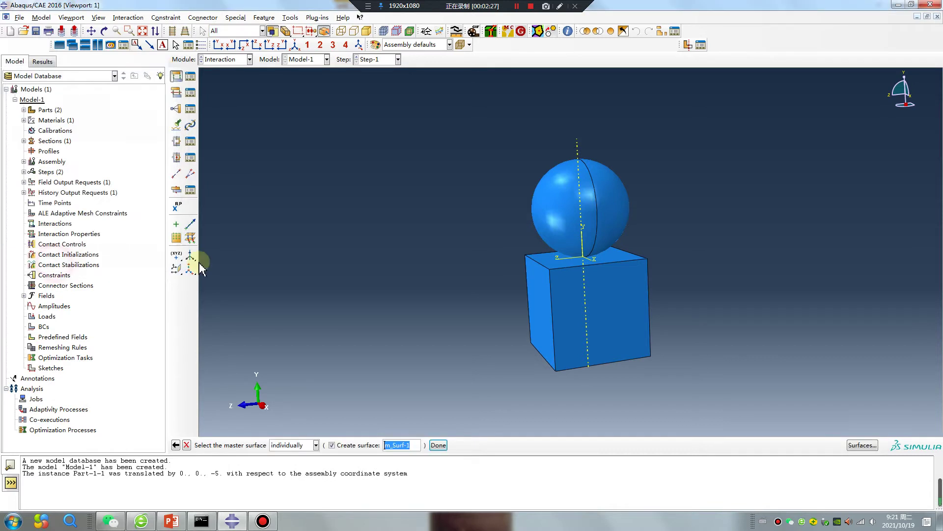
click(574, 237)
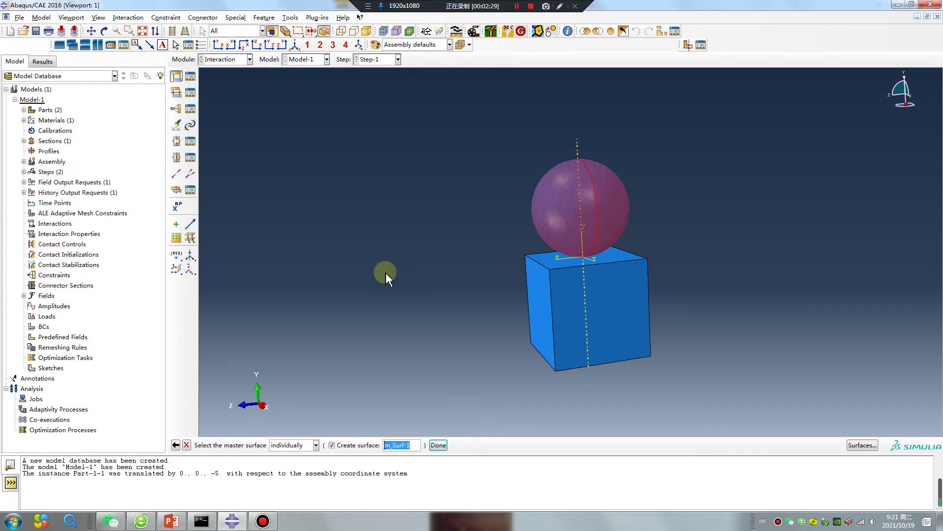
middle_click(350, 278)
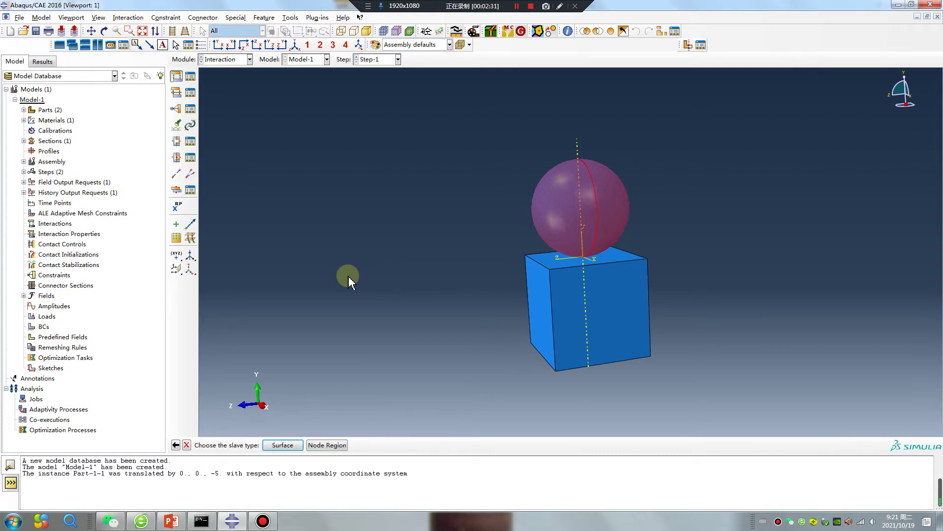
click(283, 445)
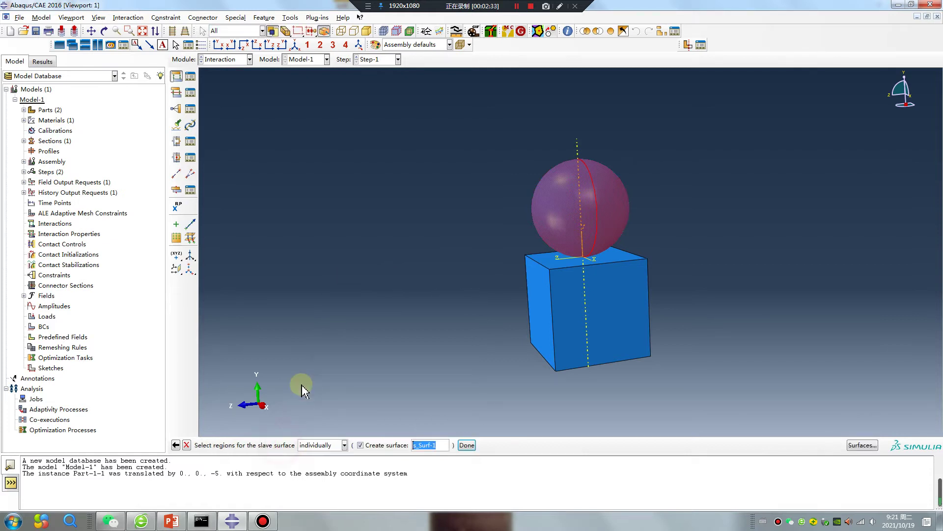
click(543, 261)
middle_click(404, 310)
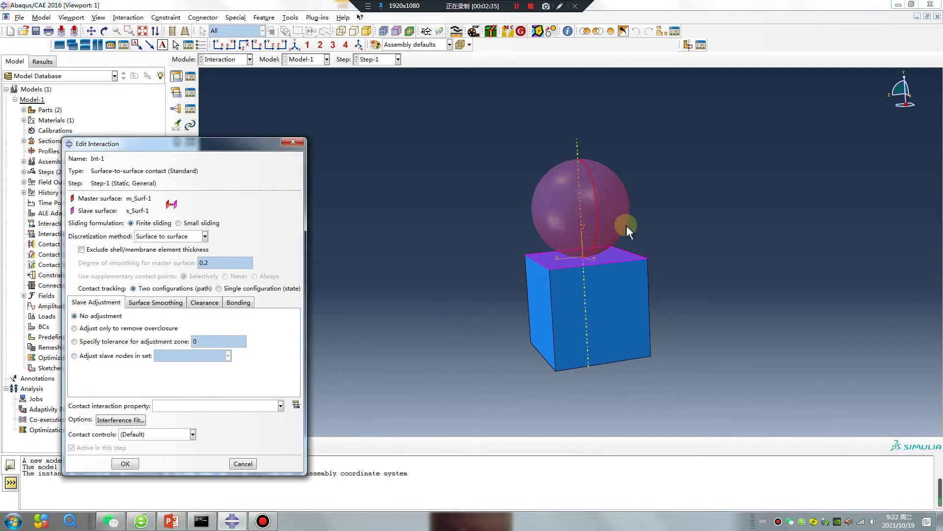
Step: Keep surface-to-surface discretization and create contact property IntProp-1 with penalty friction coefficient 0.1
click(169, 237)
click(169, 245)
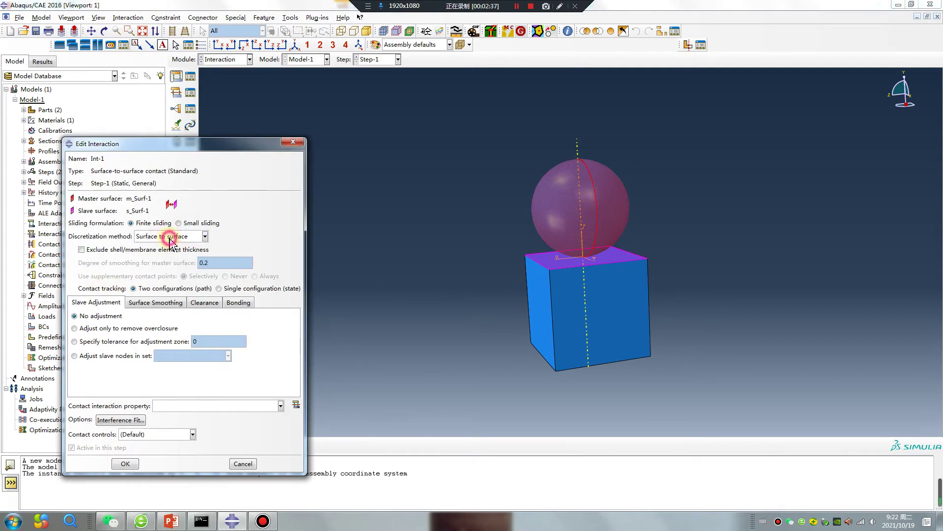
click(296, 405)
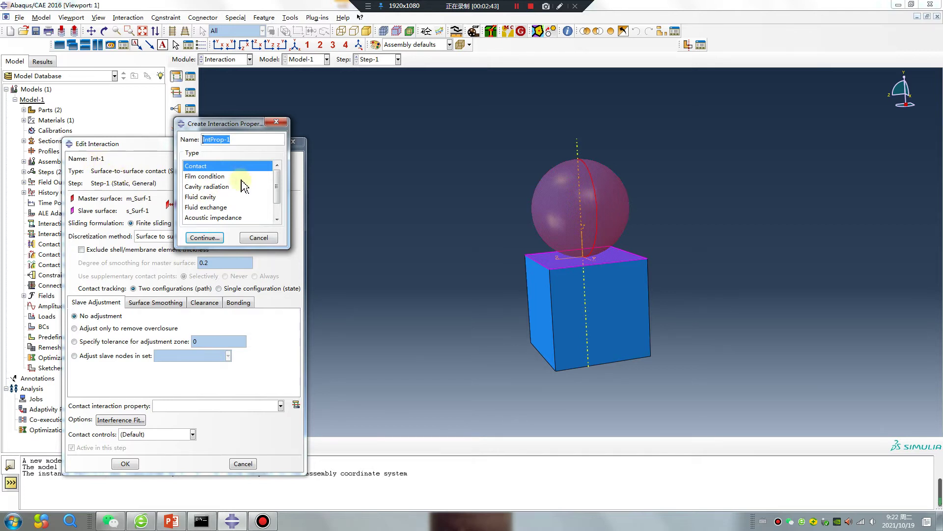
click(205, 238)
click(230, 171)
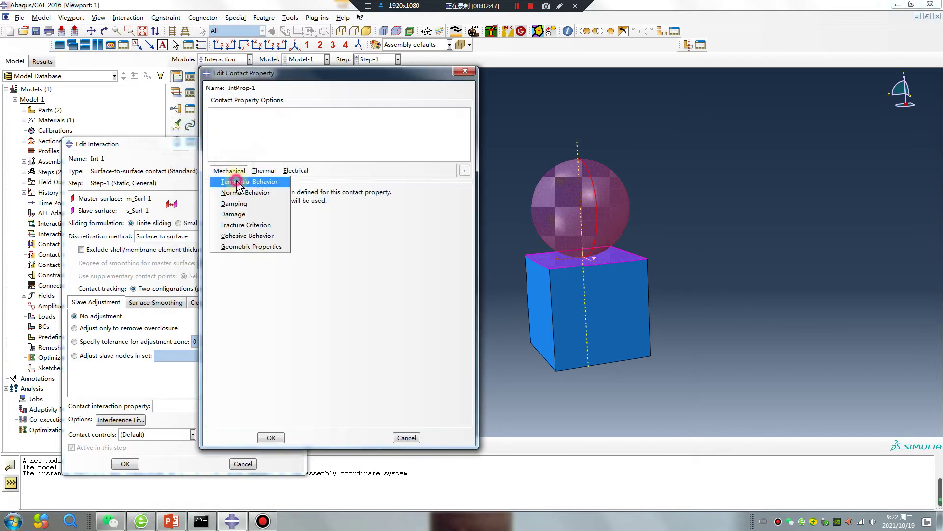
click(239, 181)
click(324, 202)
click(286, 225)
click(233, 312)
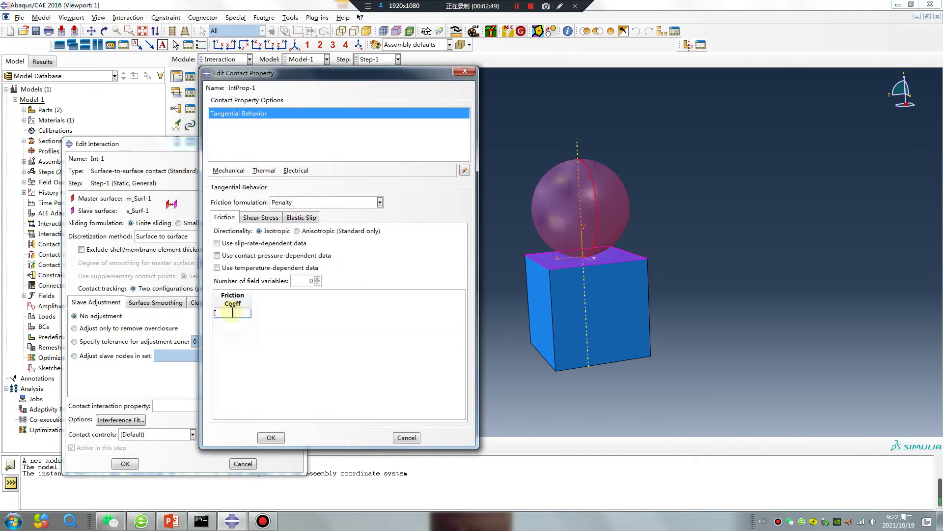
Step: Add hard normal contact to IntProp-1, finish Int-1, and return to the Step module
click(229, 171)
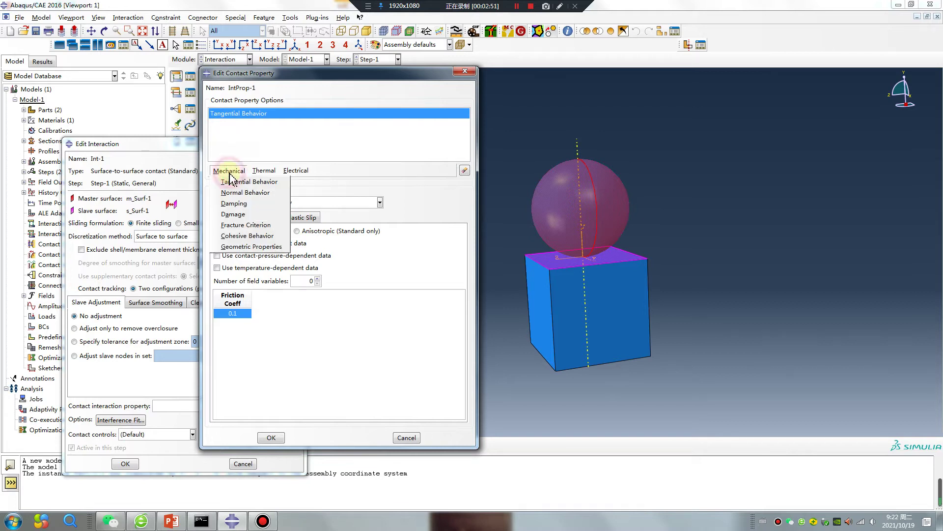
click(270, 201)
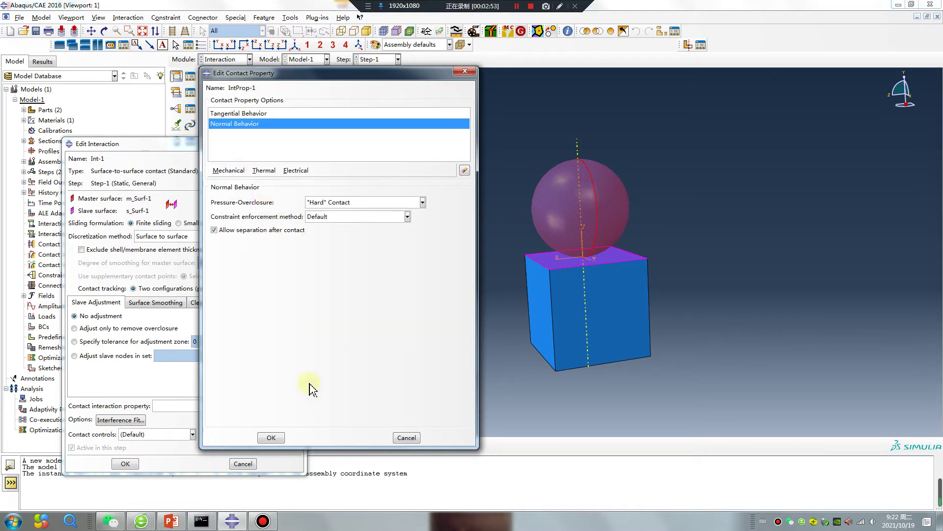
click(271, 438)
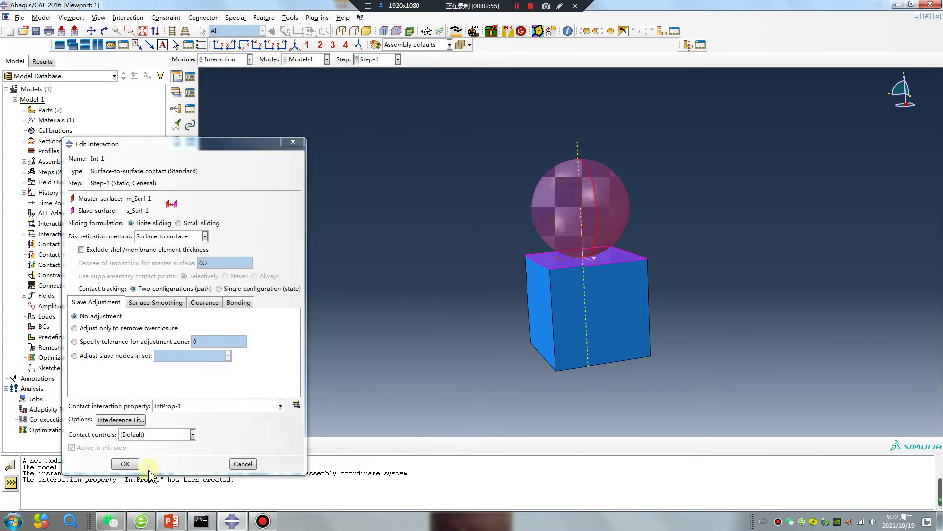
click(126, 464)
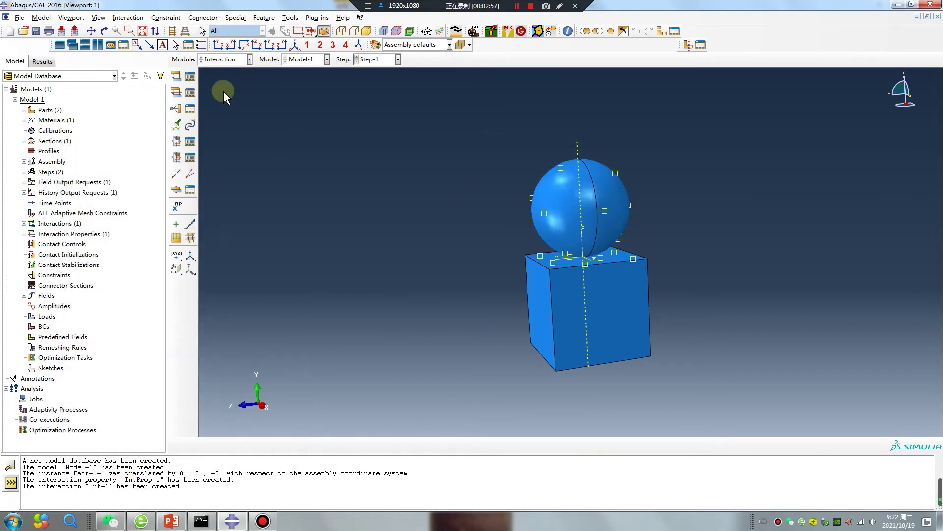
click(221, 59)
click(229, 103)
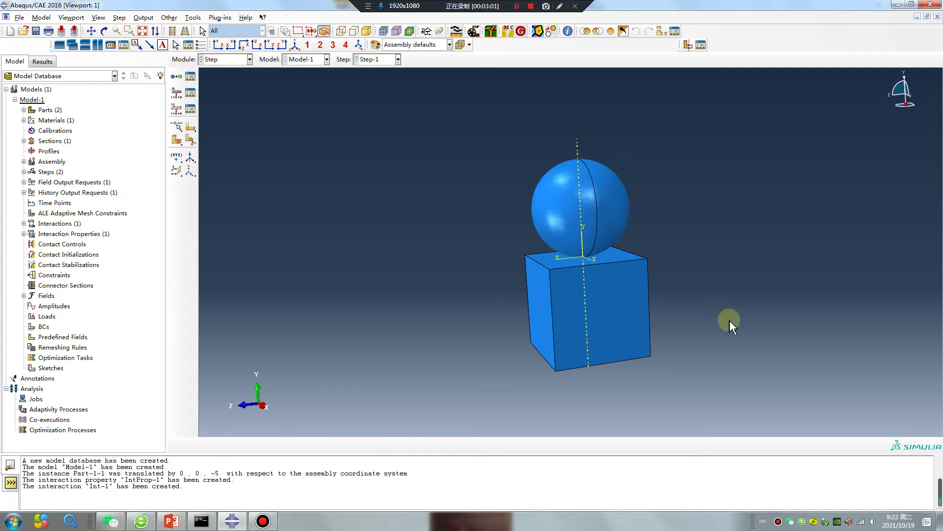
Step: Create history output request H-Output-2 with its domain set to interaction Int-1, showing Contact variables
click(176, 109)
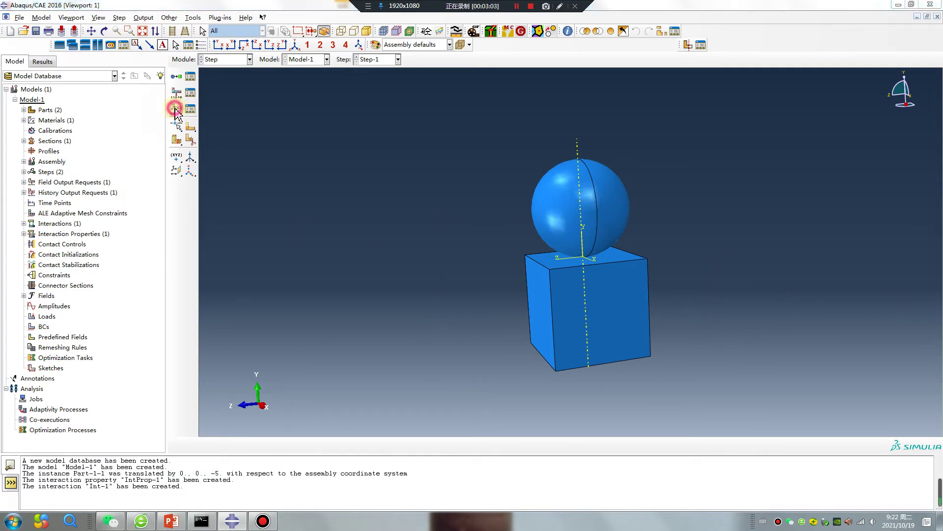
click(28, 114)
click(245, 168)
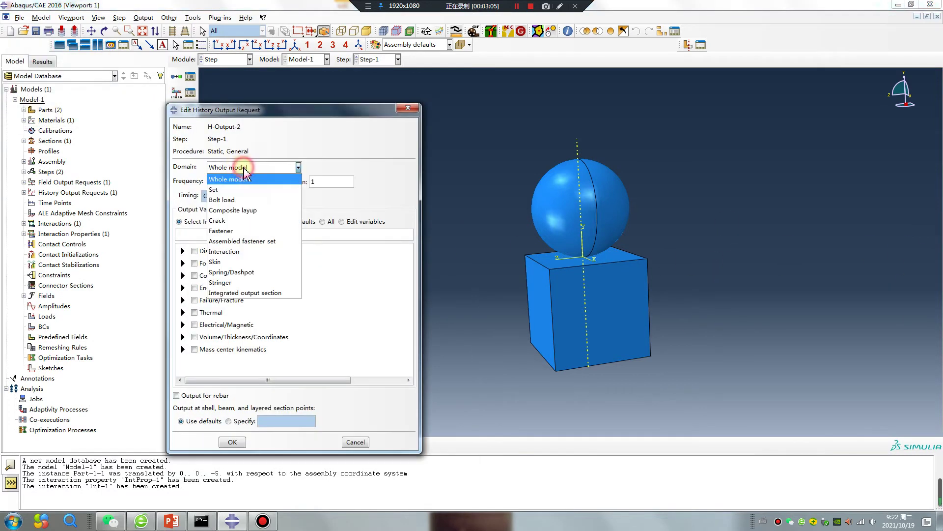
click(239, 252)
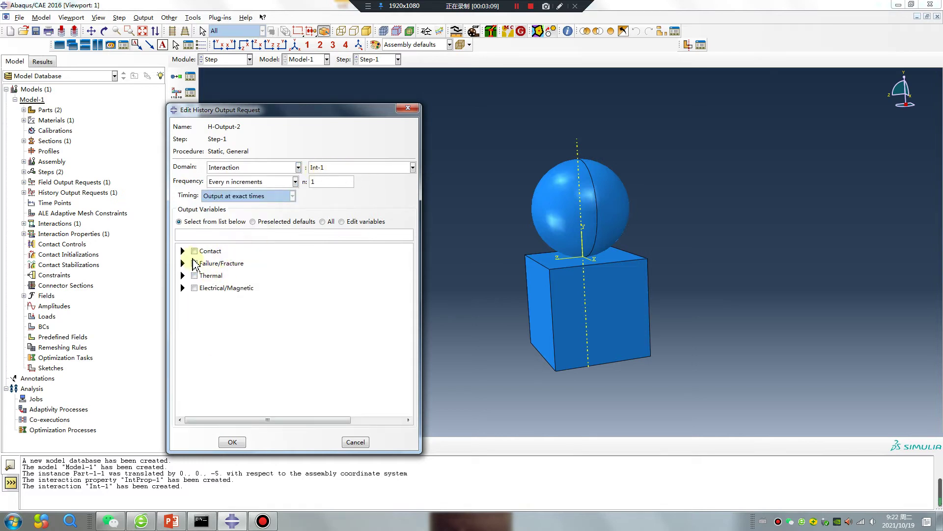
click(183, 251)
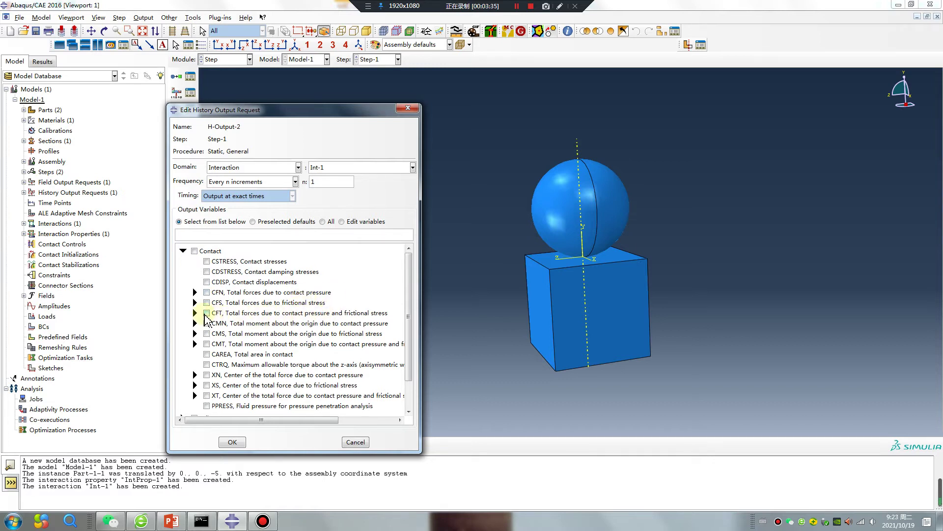
Step: Select contact forces CFN1–3, CFS1–3, CFT1–3 and contact area CAREA for output
click(194, 293)
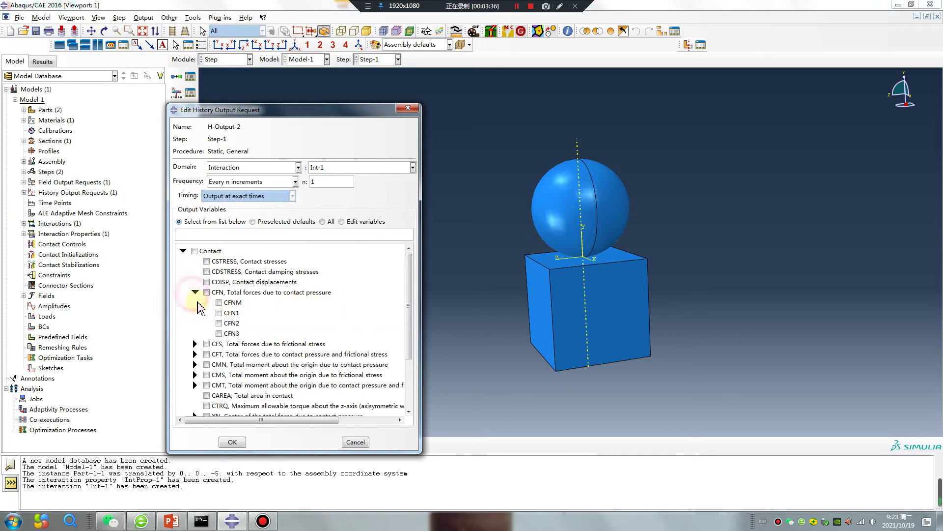
click(220, 313)
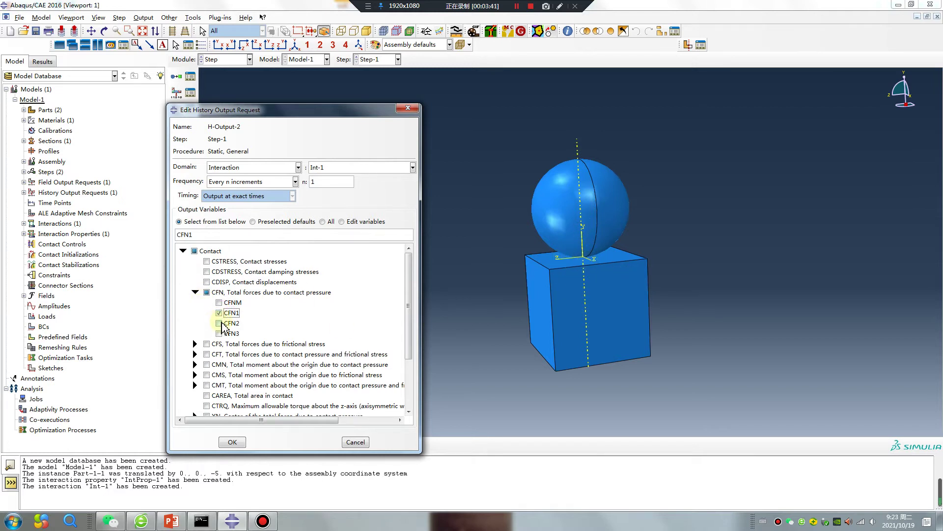
click(219, 323)
click(219, 333)
click(195, 343)
click(219, 364)
click(219, 374)
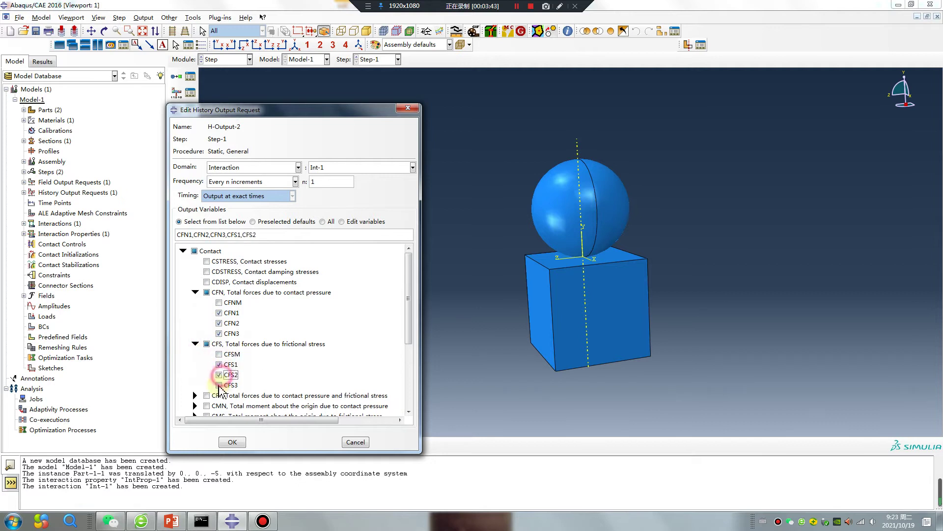
click(220, 385)
click(194, 395)
scroll(216, 384, down, 1)
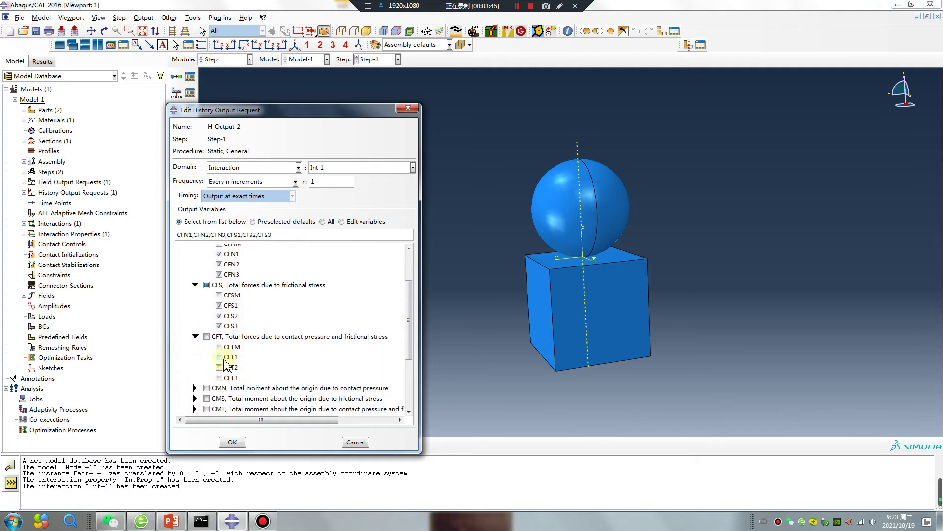
click(219, 356)
click(220, 367)
click(219, 377)
scroll(196, 366, down, 3)
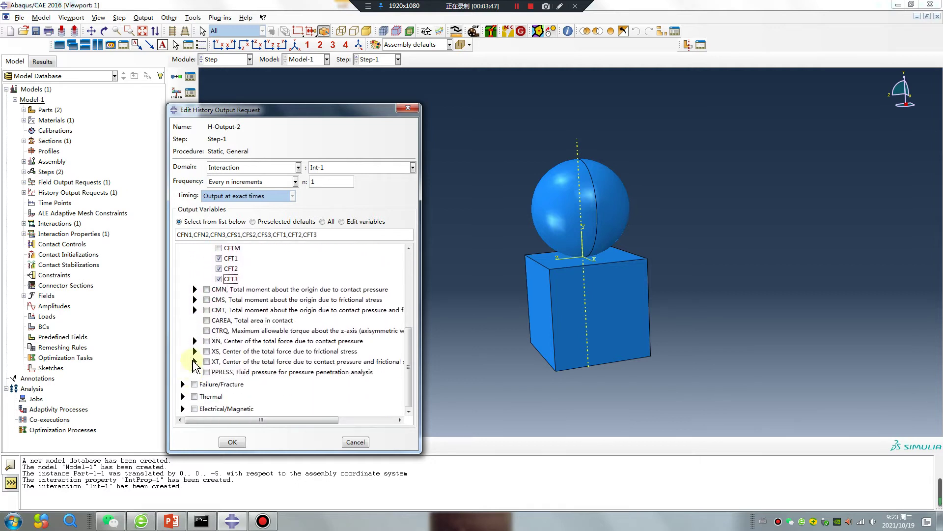
click(217, 322)
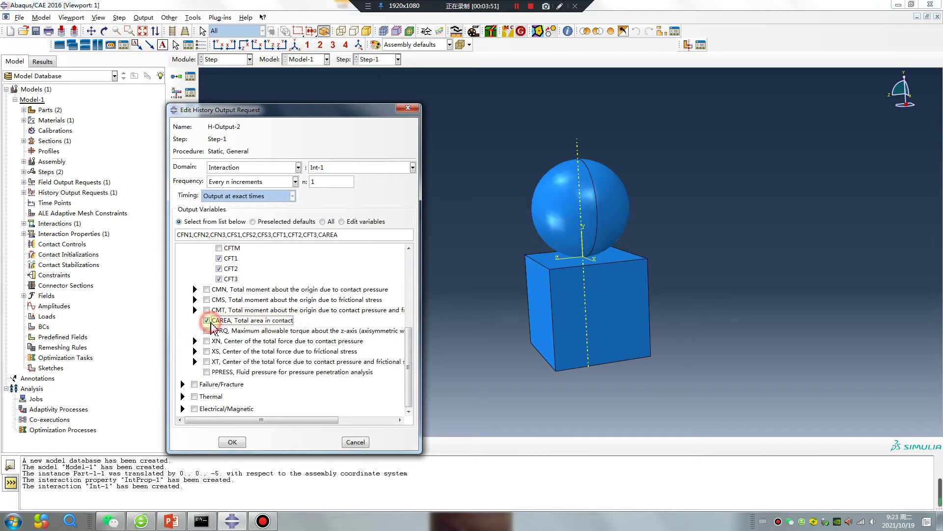
Step: Set the output frequency to every 0.05 units of time and save H-Output-2
click(265, 182)
click(240, 215)
click(320, 181)
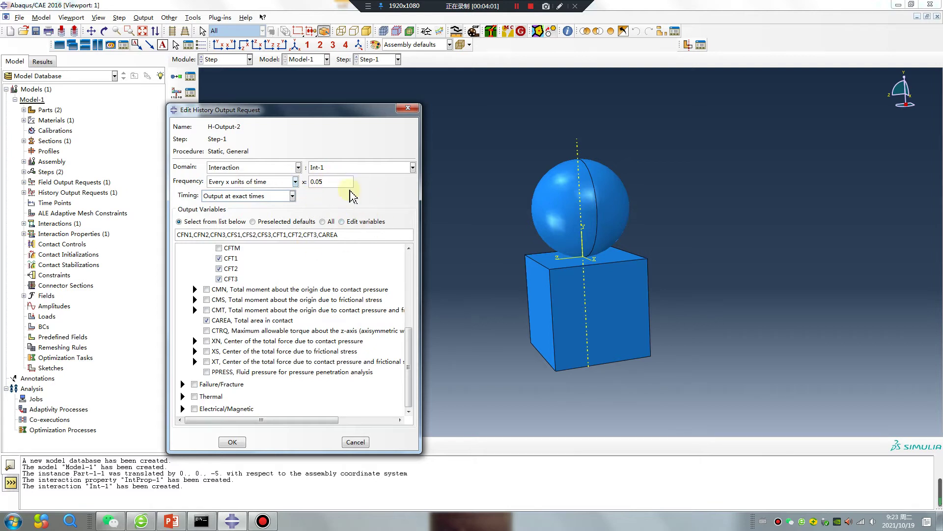
click(236, 442)
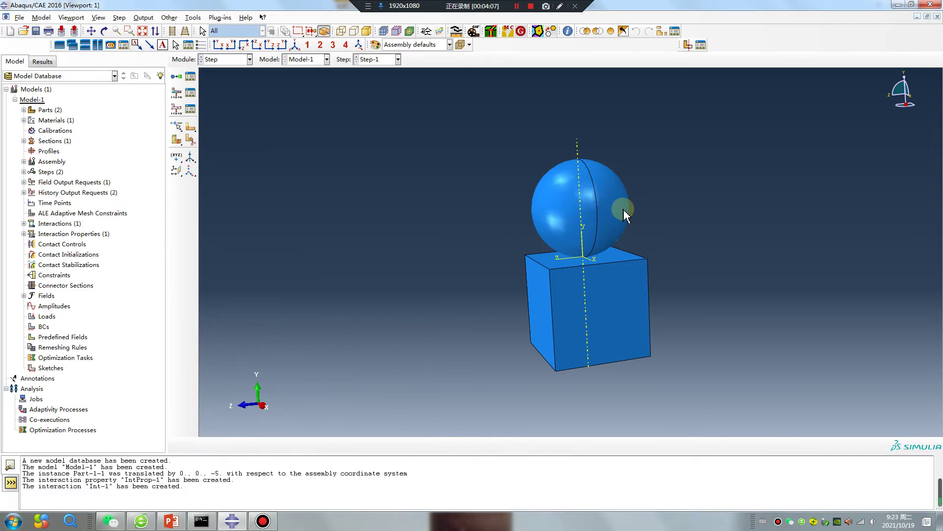
Step: In the Interaction module, create general contact in the Initial step with IntProp-1 as global property
click(219, 59)
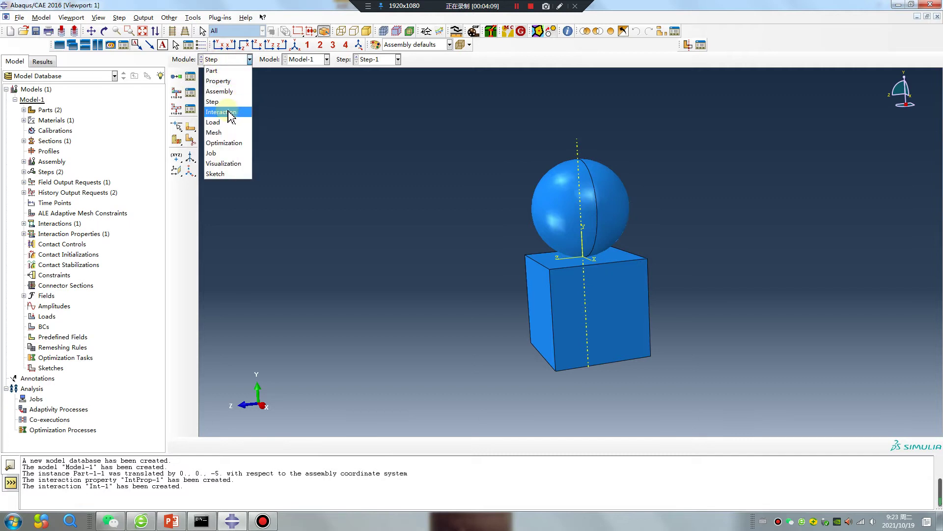
click(220, 112)
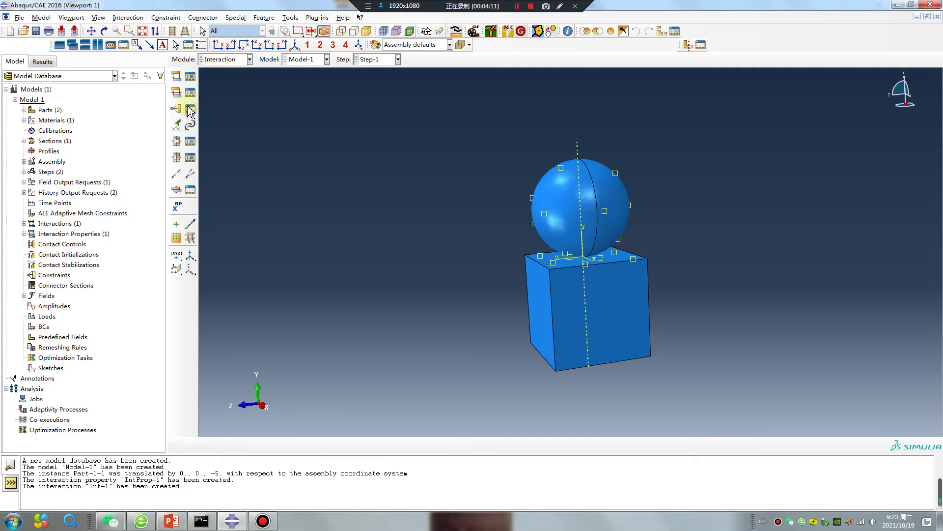
click(177, 78)
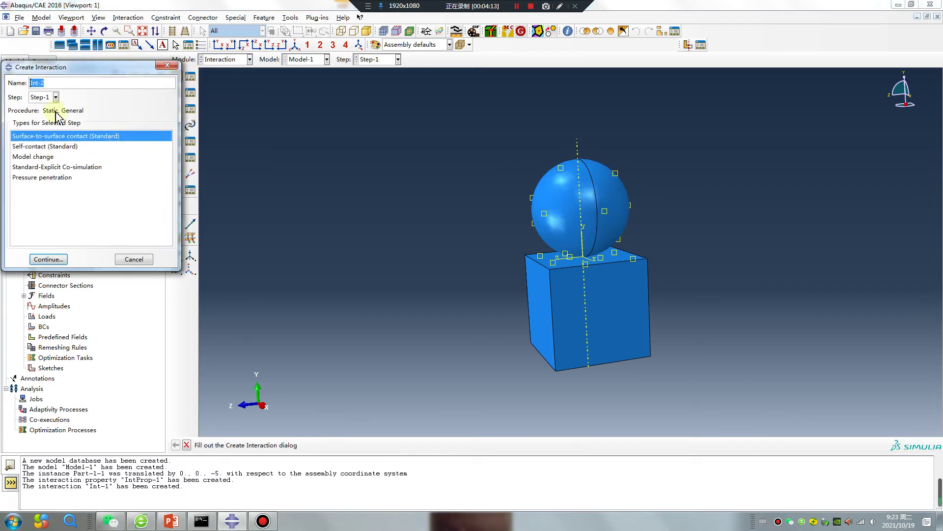
click(44, 97)
click(47, 111)
click(54, 136)
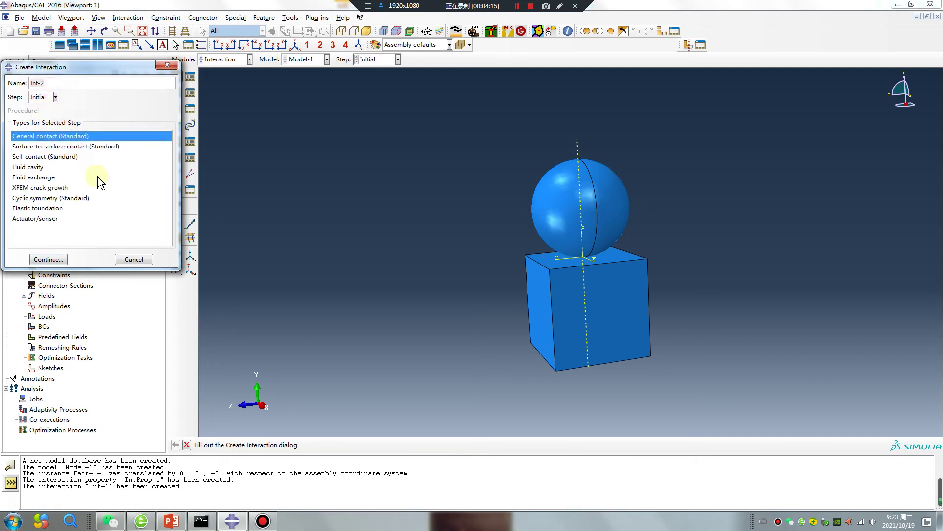
click(48, 259)
click(294, 357)
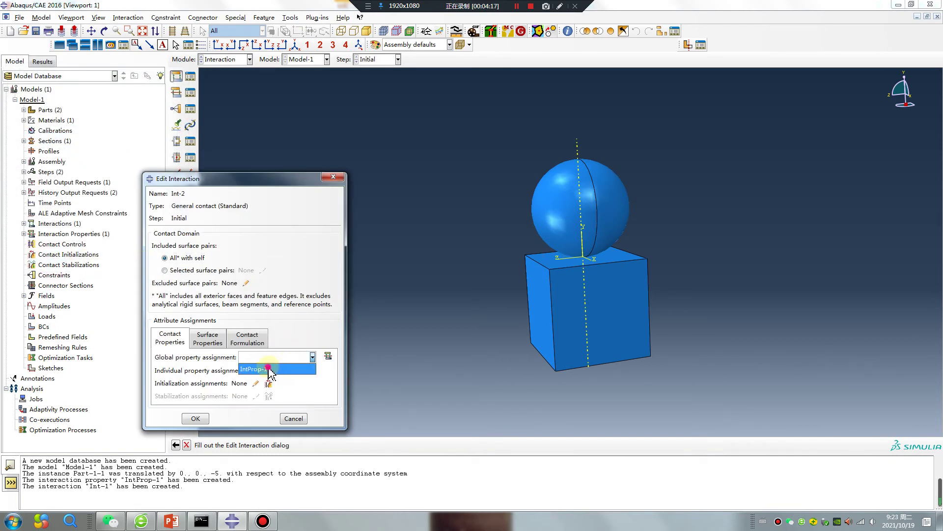
click(270, 370)
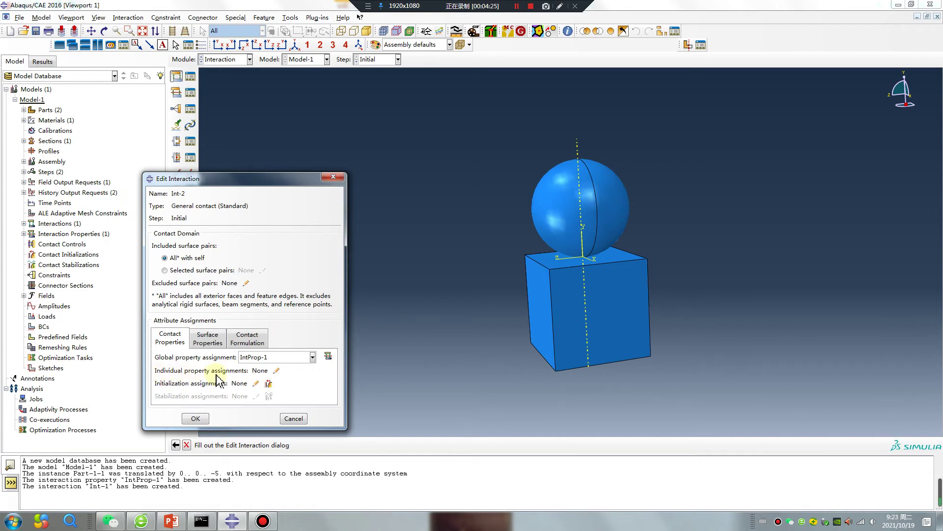
Step: Assign IntProp-1 individually to the m_Surf-1 / s_Surf-1 pair and create Int-2
click(276, 370)
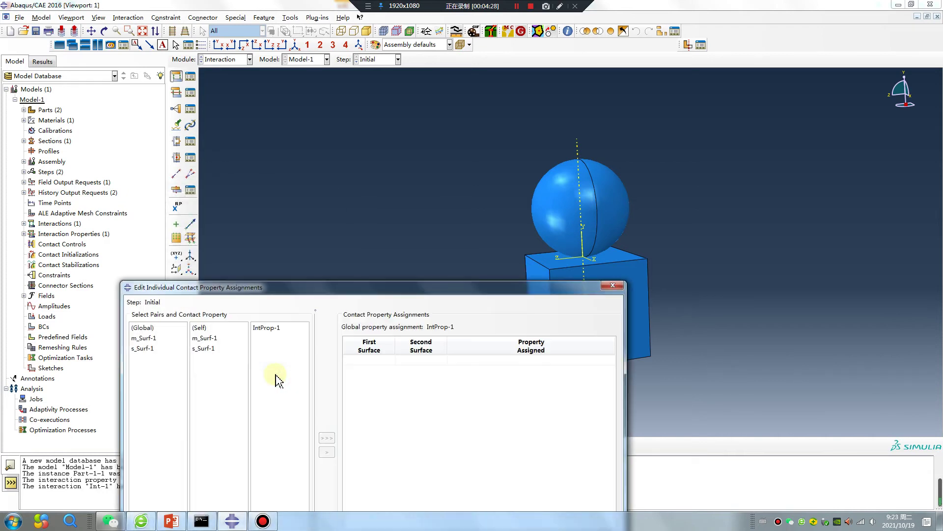
click(145, 339)
click(205, 348)
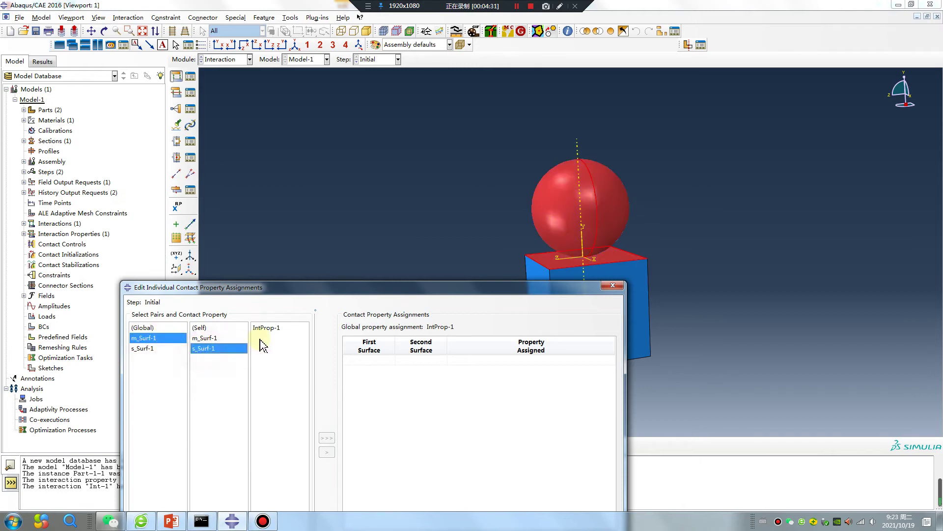
click(278, 329)
click(327, 439)
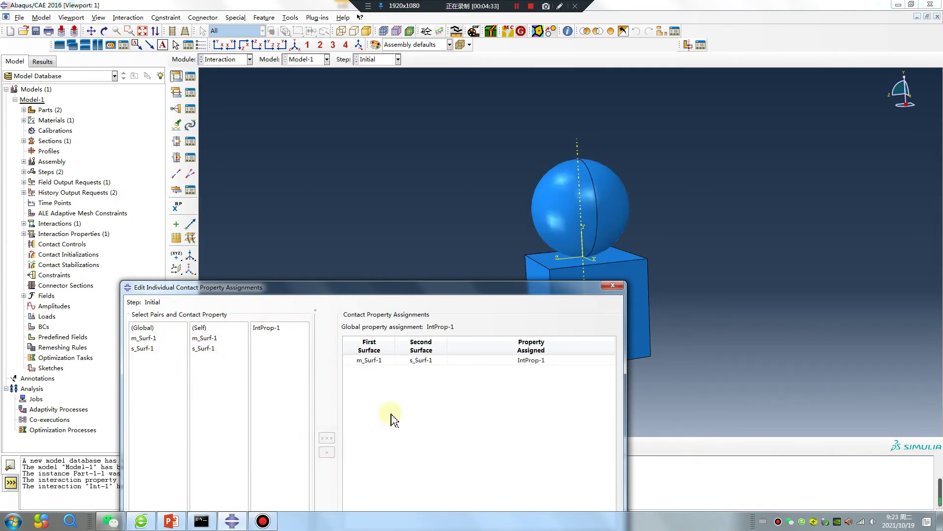
drag(406, 289, 505, 103)
click(349, 419)
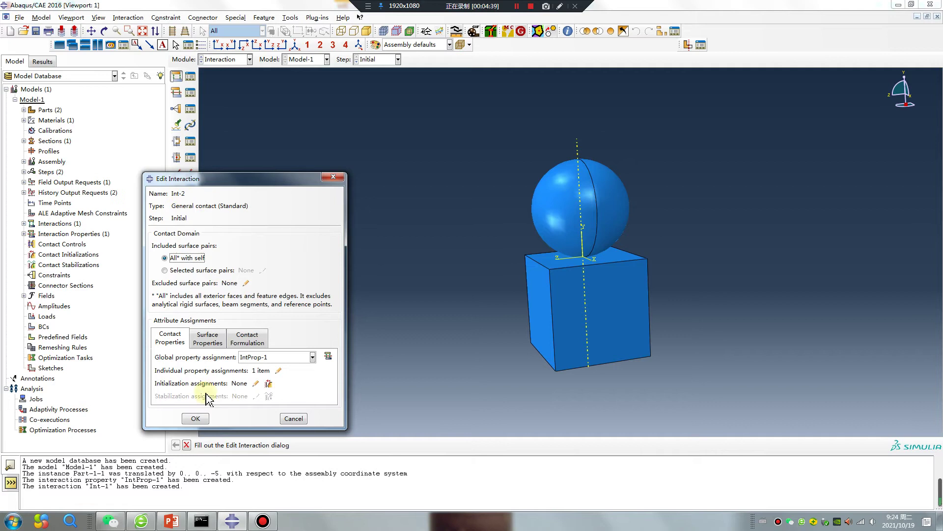
click(195, 418)
Step: In the Step module, copy history request H-Output-2 as H-Output-2-Copy
click(226, 59)
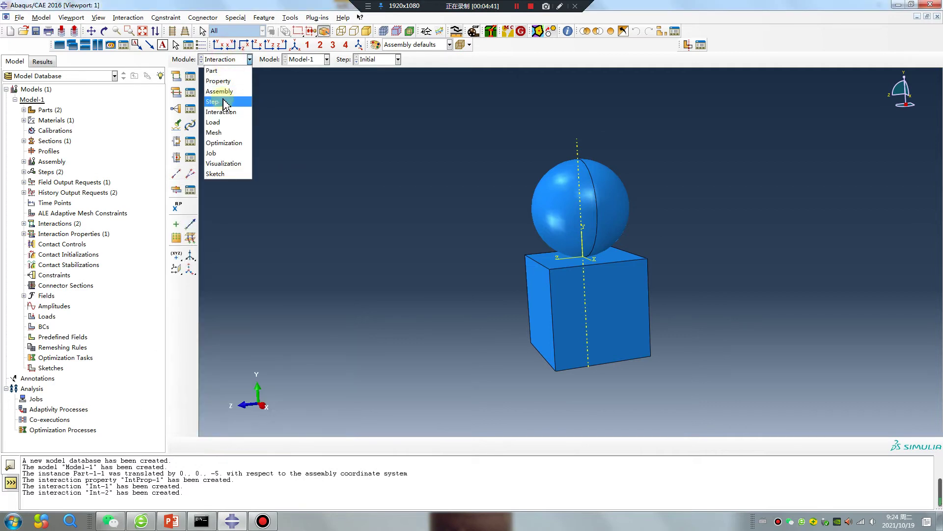
click(223, 101)
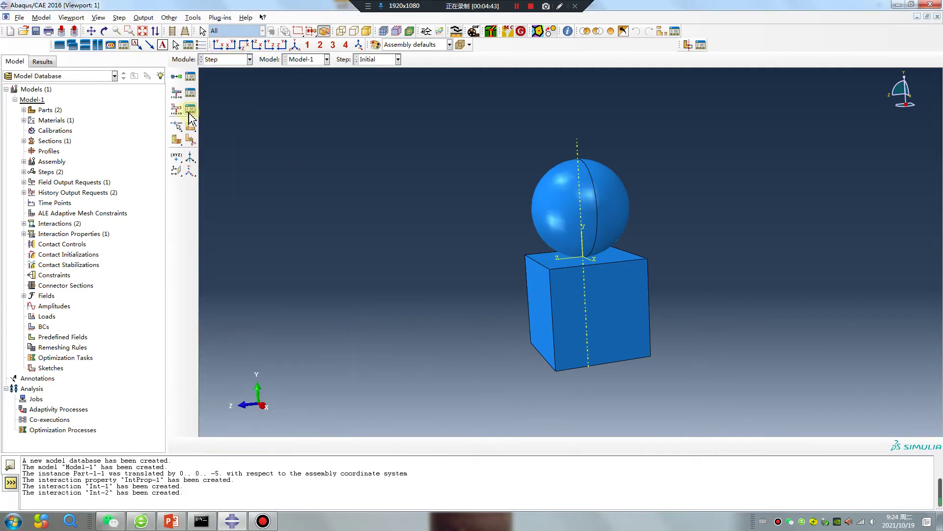
click(189, 111)
click(72, 118)
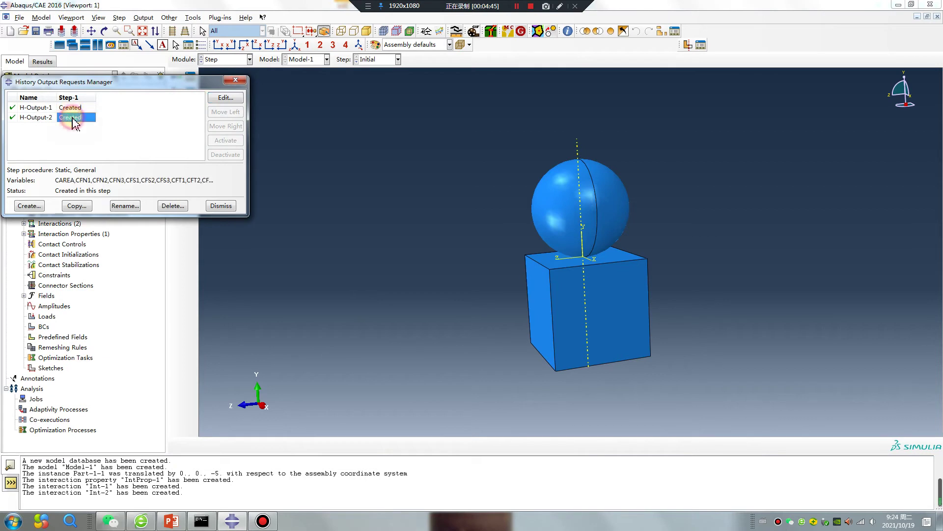
click(77, 206)
click(28, 110)
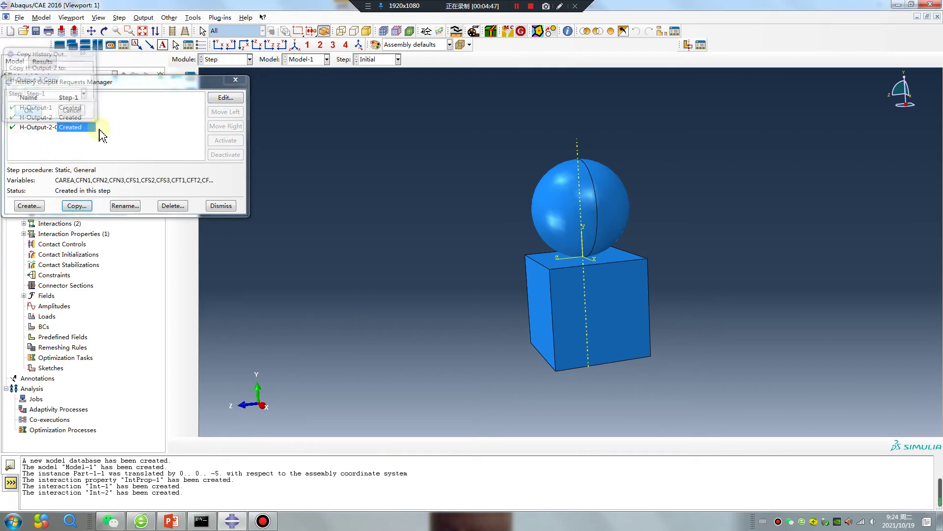
Step: Review H-Output-2-Copy's domain, Interaction Int-1, and close the editor without saving
double_click(74, 126)
click(265, 167)
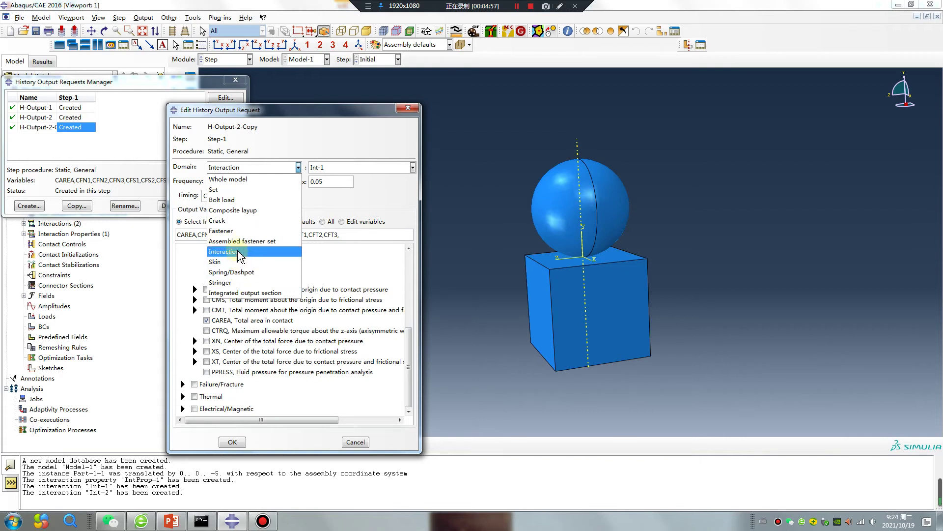
click(339, 205)
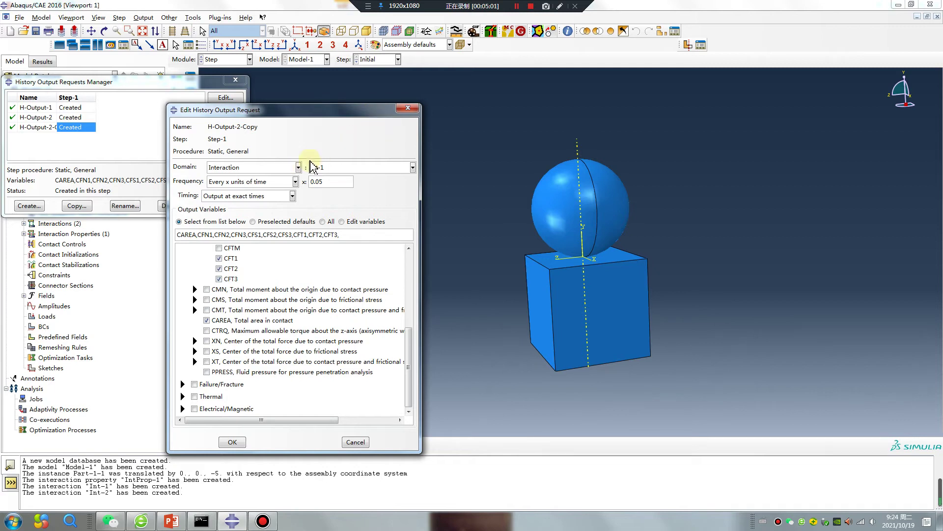
click(250, 168)
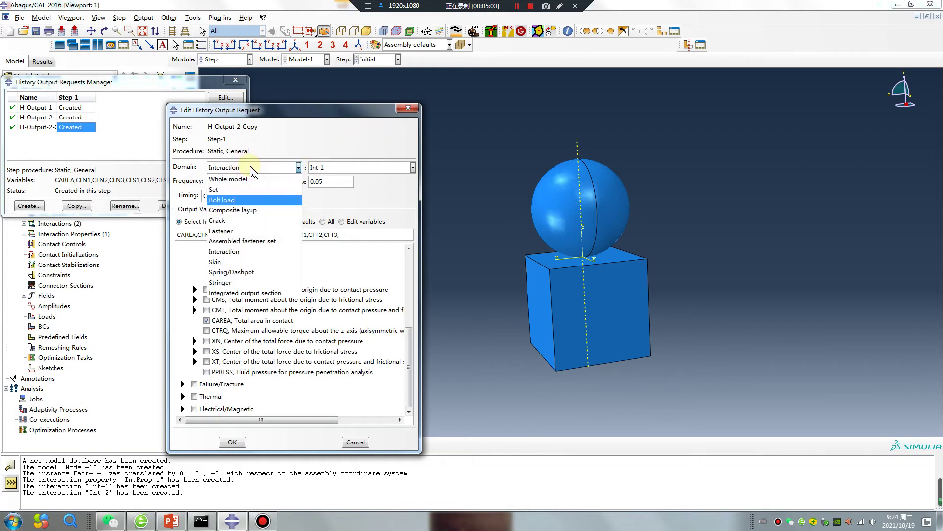
click(246, 251)
click(323, 168)
click(326, 164)
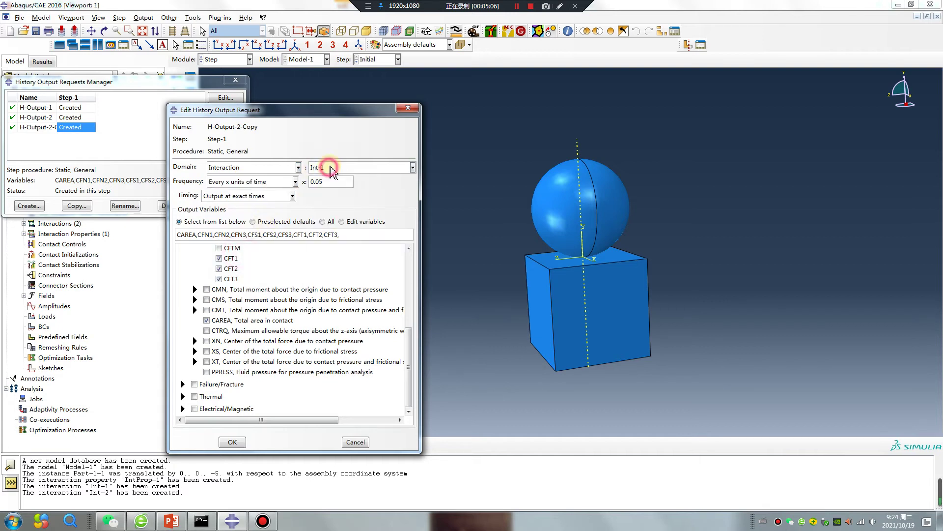
click(407, 108)
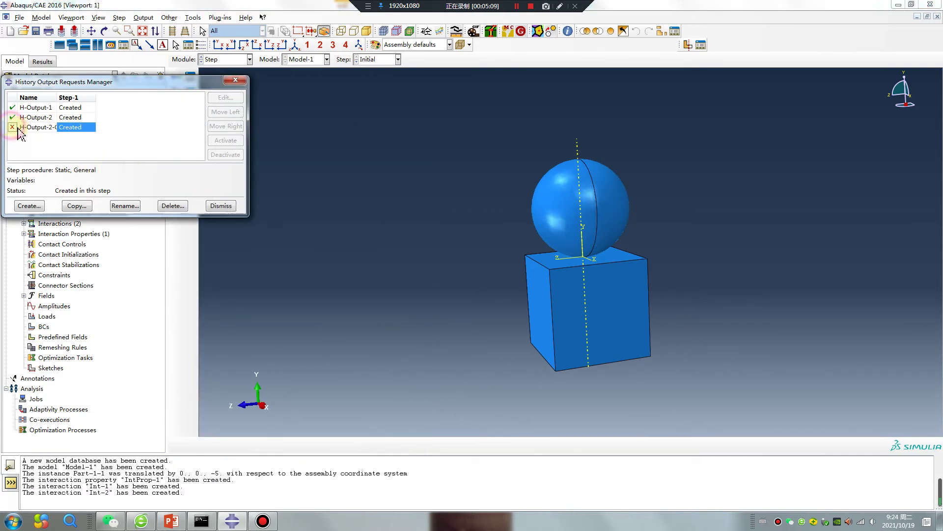
Step: Delete H-Output-2-Copy and start a new request H-Output-3, leaving its domain as Whole model
click(172, 205)
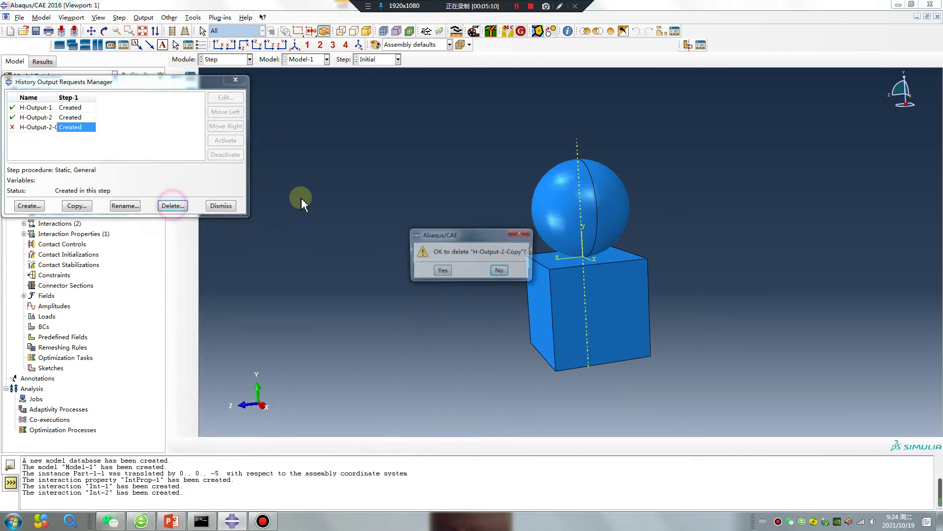
click(442, 271)
click(29, 205)
click(30, 112)
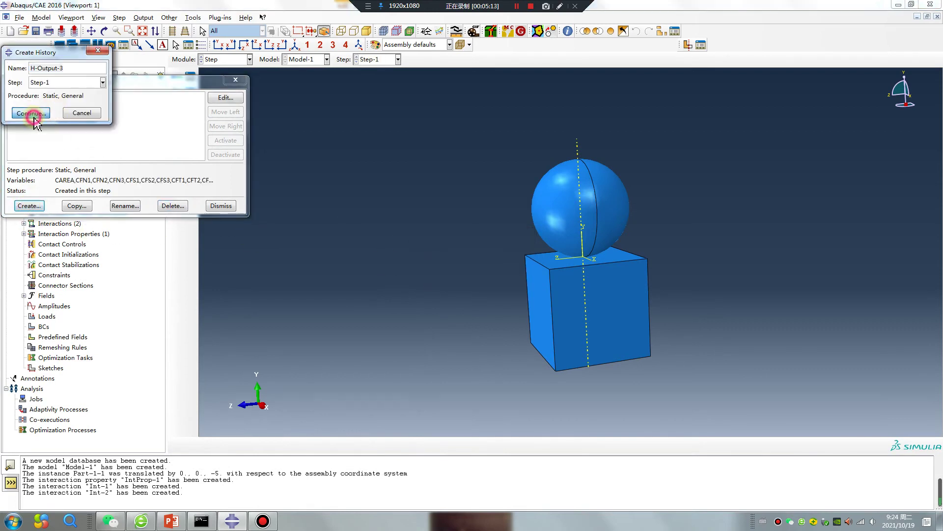
click(239, 170)
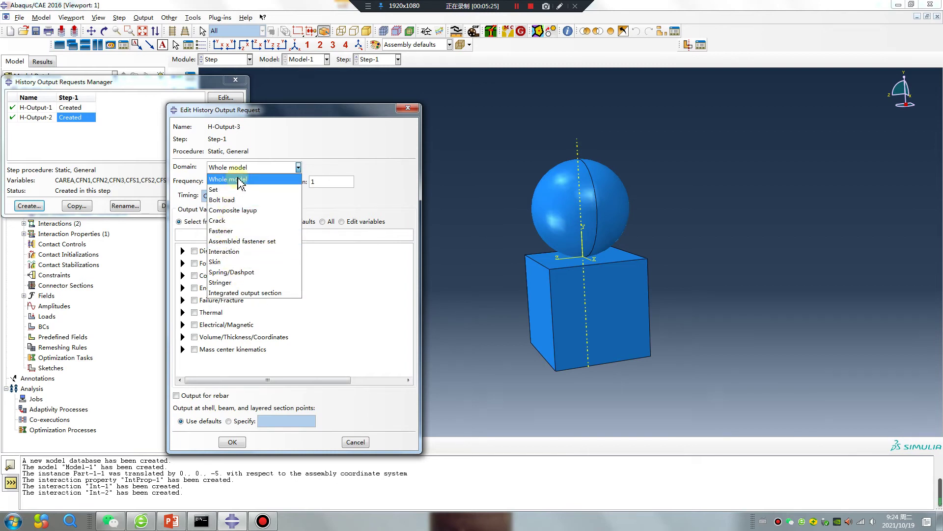
click(291, 130)
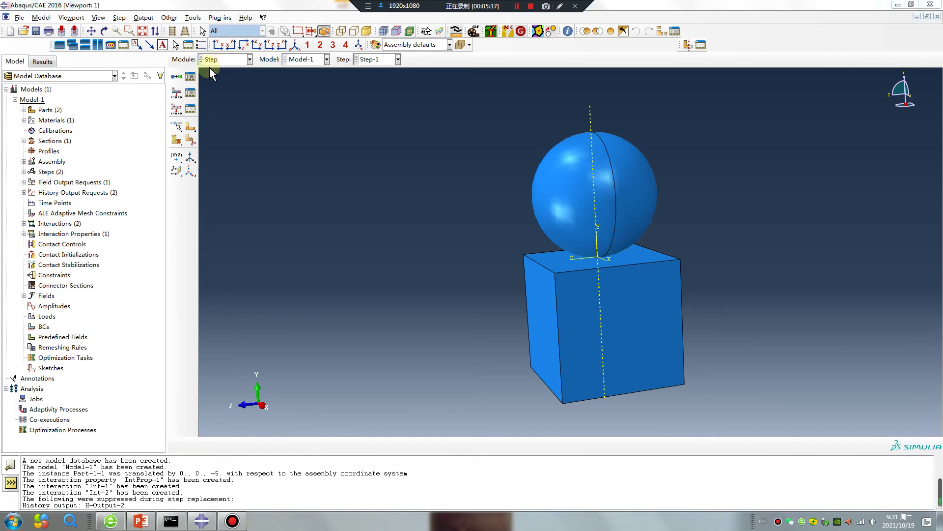
Step: Check Step-1 in the Step Manager, then open H-Output-2 and dismiss the missing Int-1 warning
click(190, 76)
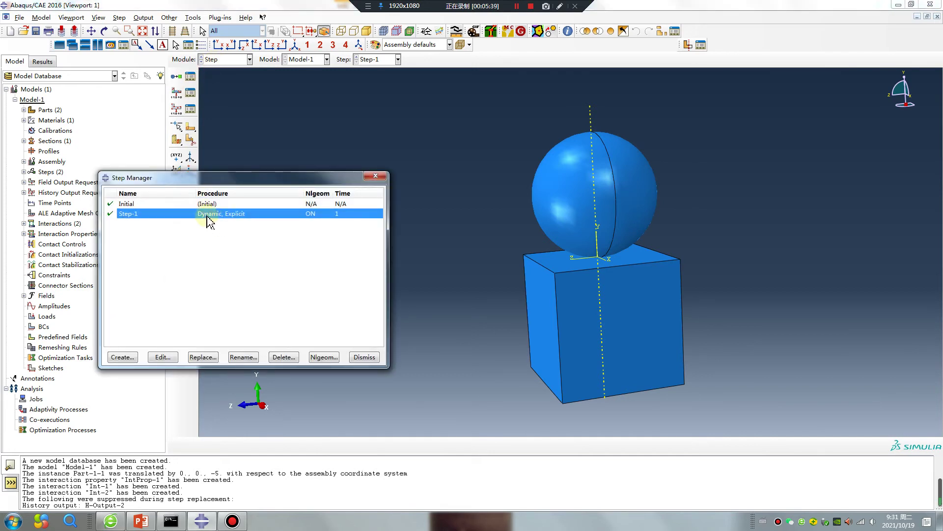
click(375, 176)
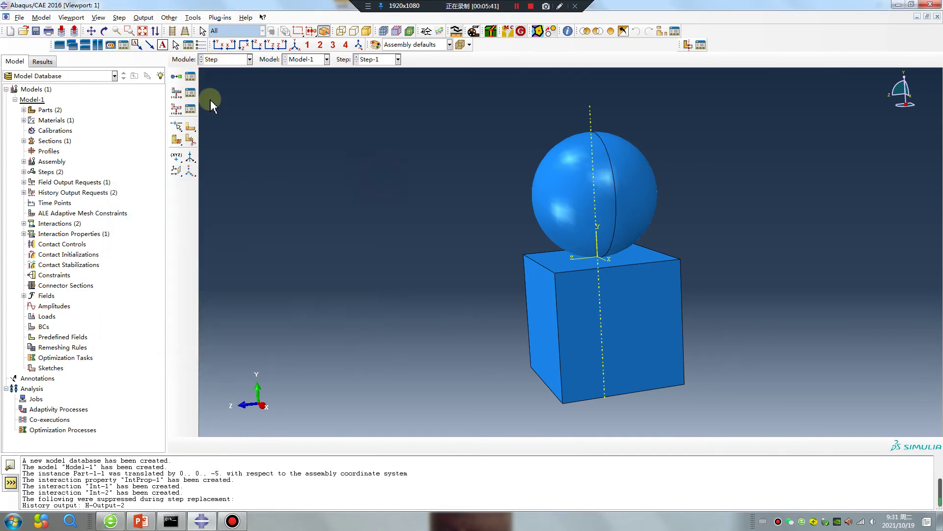
click(190, 109)
click(69, 117)
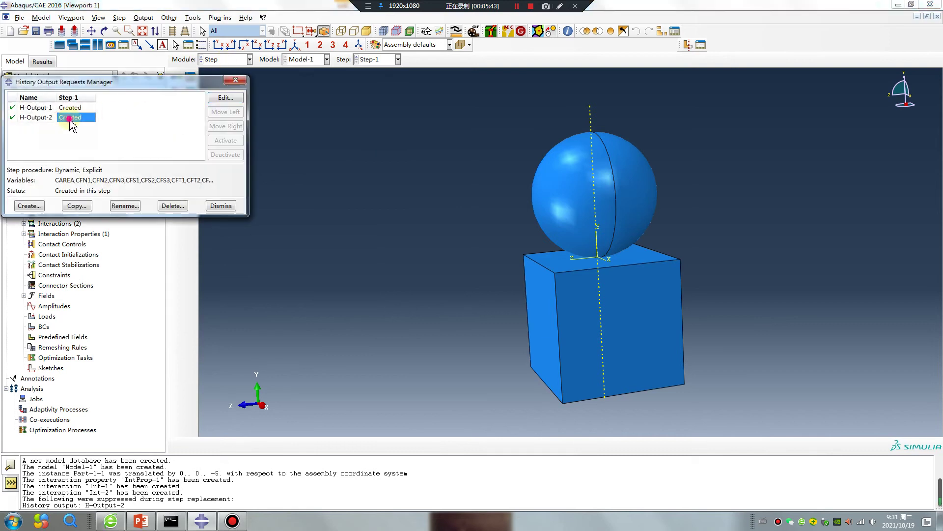
double_click(69, 118)
click(343, 315)
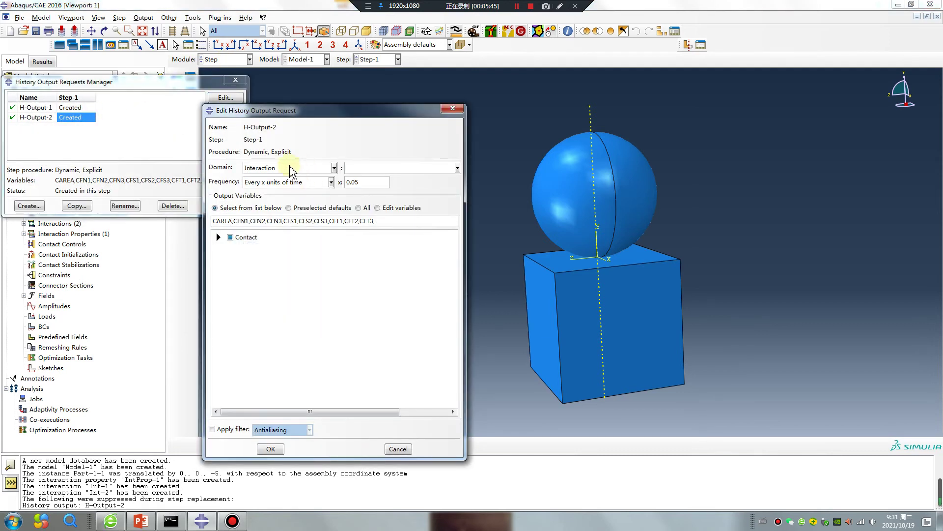
click(235, 79)
Step: In the Interaction module, try editing Int-1 and dismiss the incompatible-interaction warning
click(226, 59)
click(221, 111)
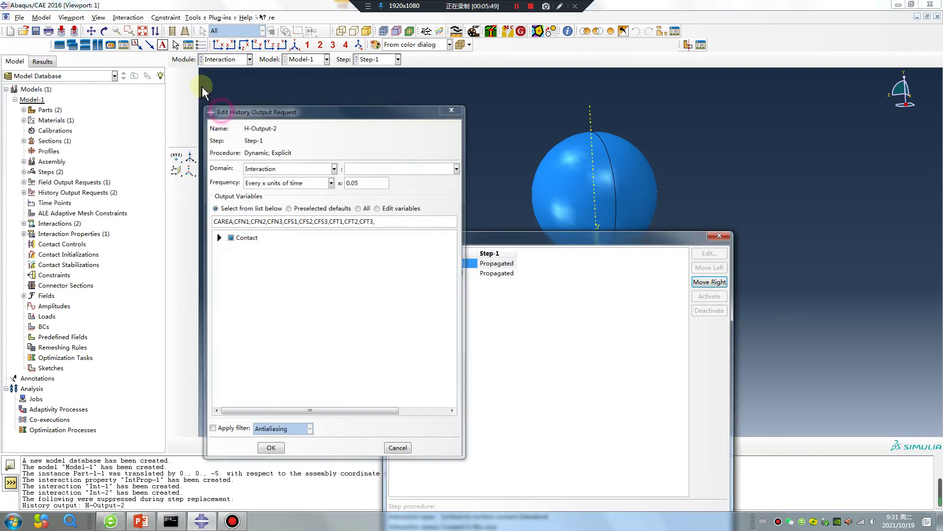
double_click(395, 265)
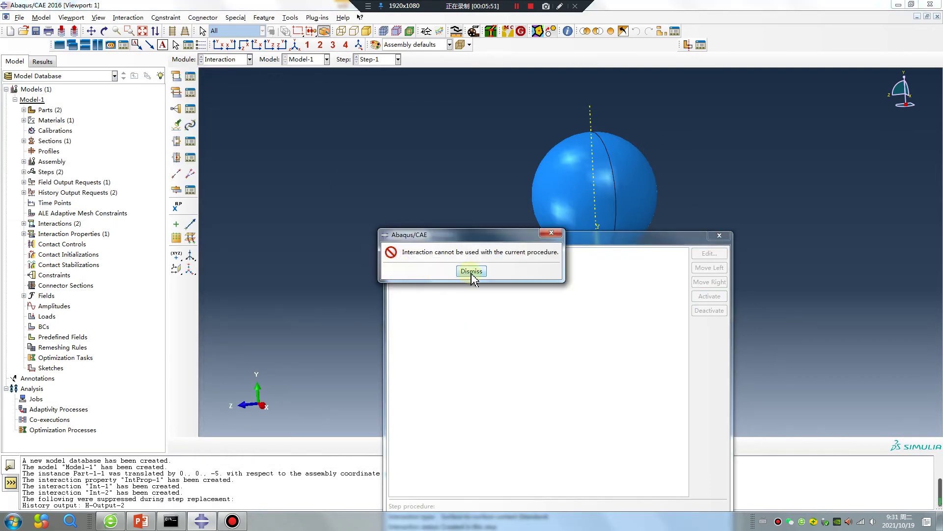
click(471, 270)
drag(496, 237, 117, 157)
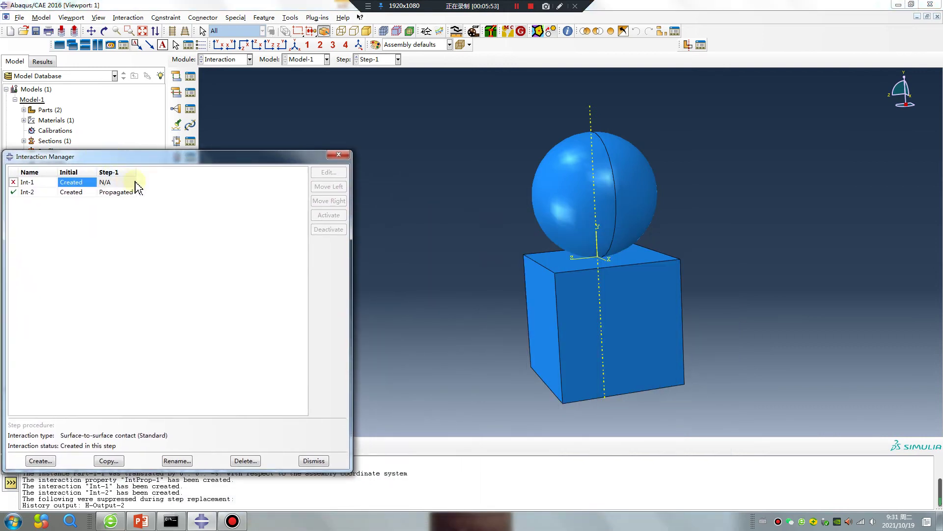
click(338, 154)
Step: Create surface-to-surface contact Int-3 between the sphere and the block's top face
click(176, 76)
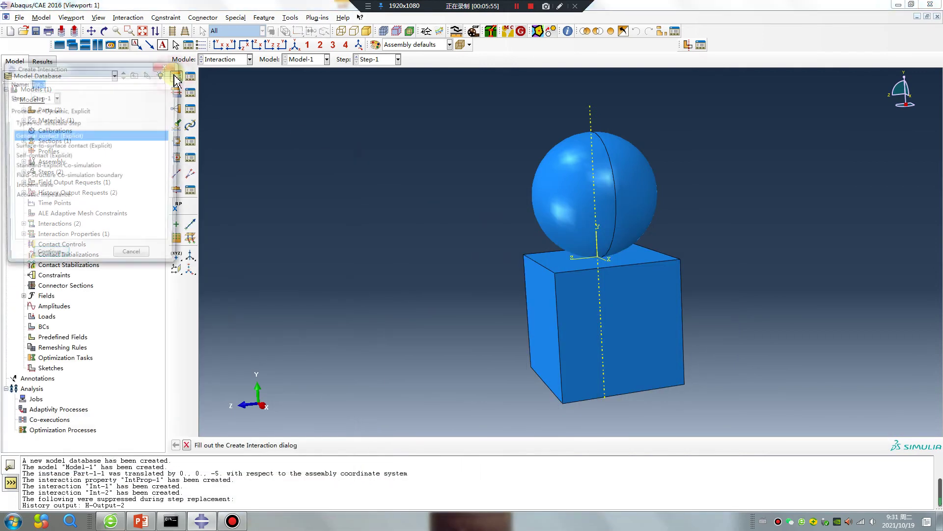
click(55, 146)
click(48, 259)
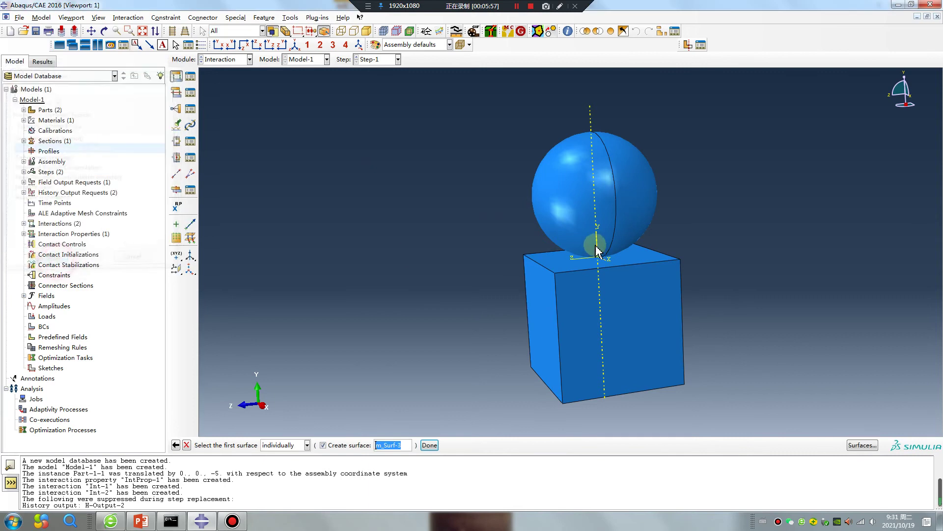
click(595, 243)
middle_click(451, 279)
click(311, 444)
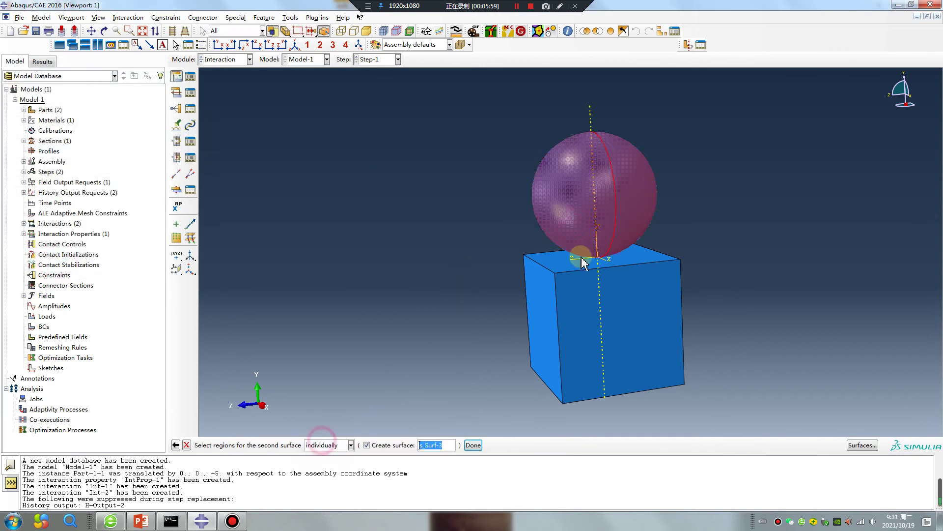
click(559, 260)
middle_click(429, 279)
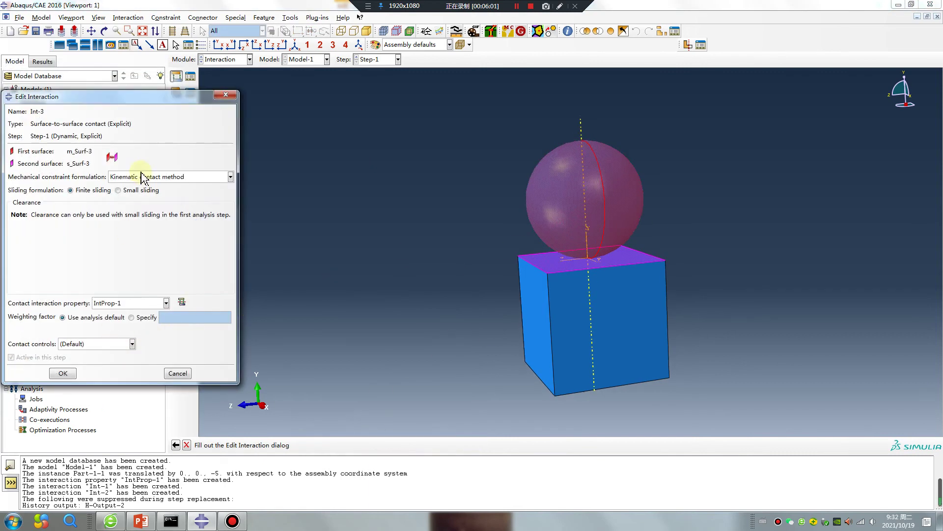
click(62, 373)
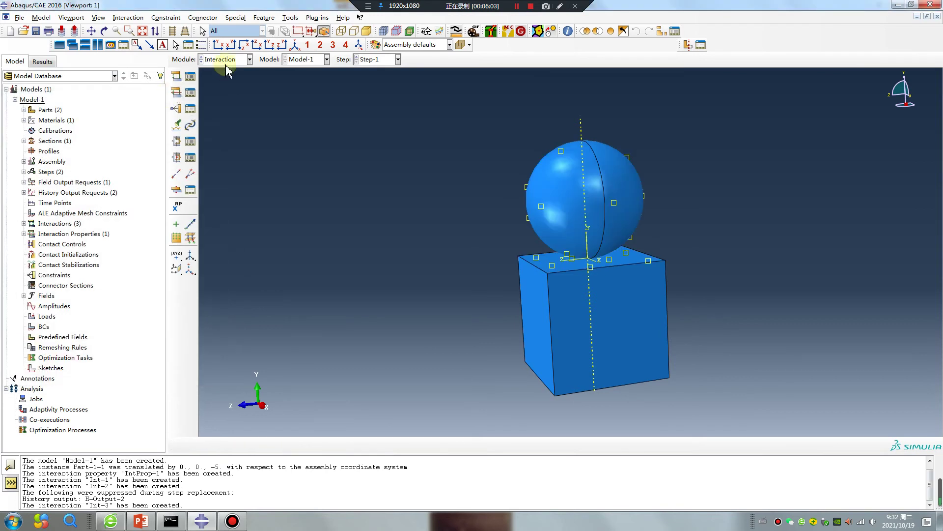
click(226, 59)
Step: Back in the Step module, accept H-Output-2 unchanged and start history request H-Output-3
click(215, 101)
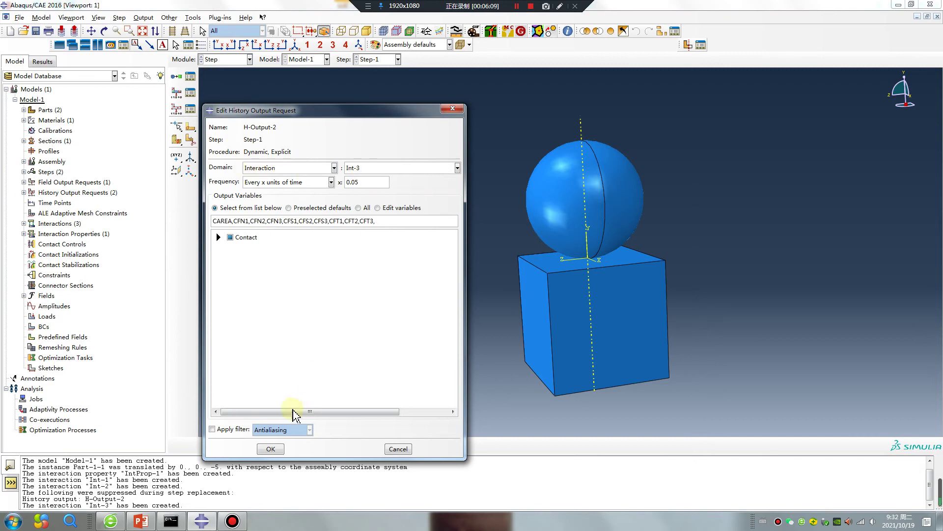
click(270, 449)
click(180, 112)
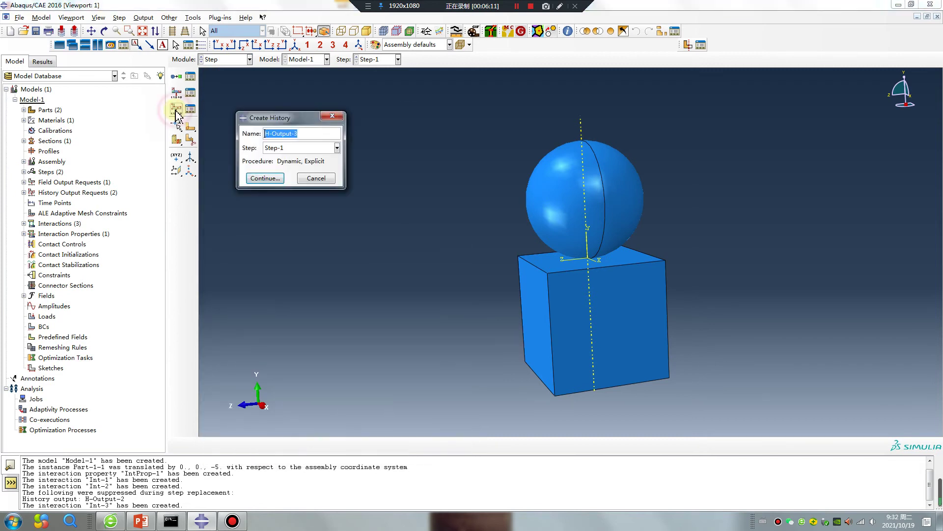
click(265, 180)
Step: Set H-Output-3's domain to general contact surface m_Surf-1
click(290, 169)
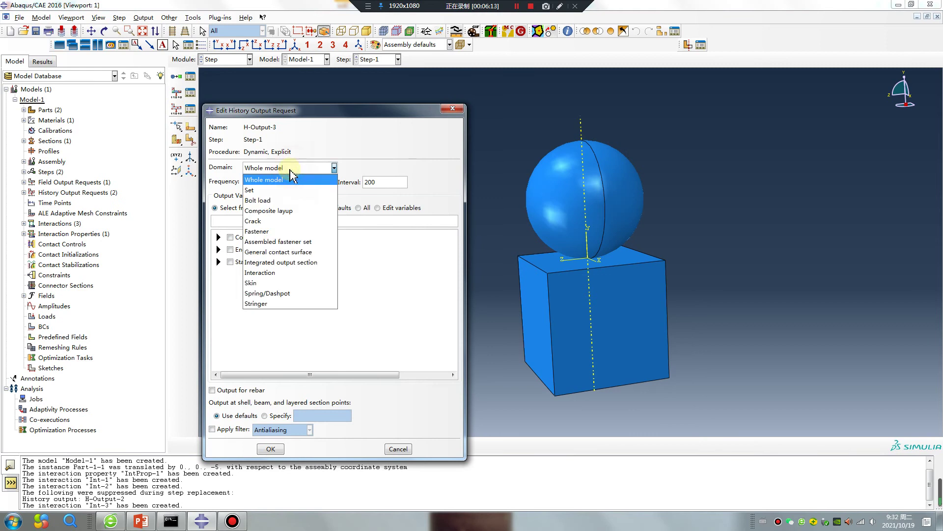
click(287, 252)
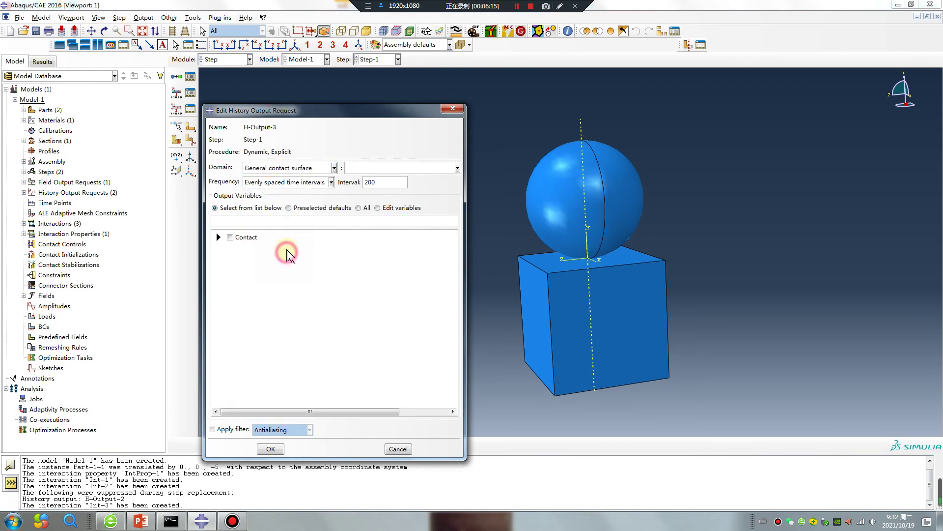
click(376, 167)
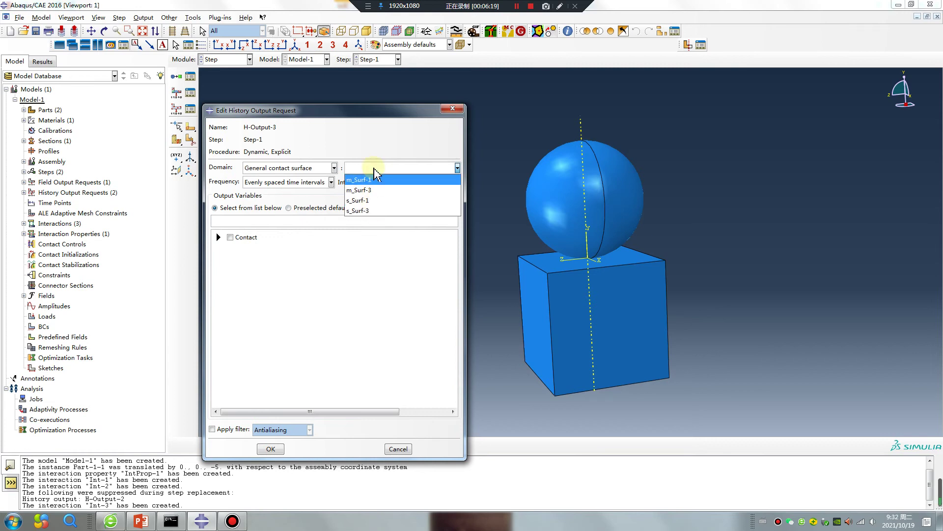
click(370, 180)
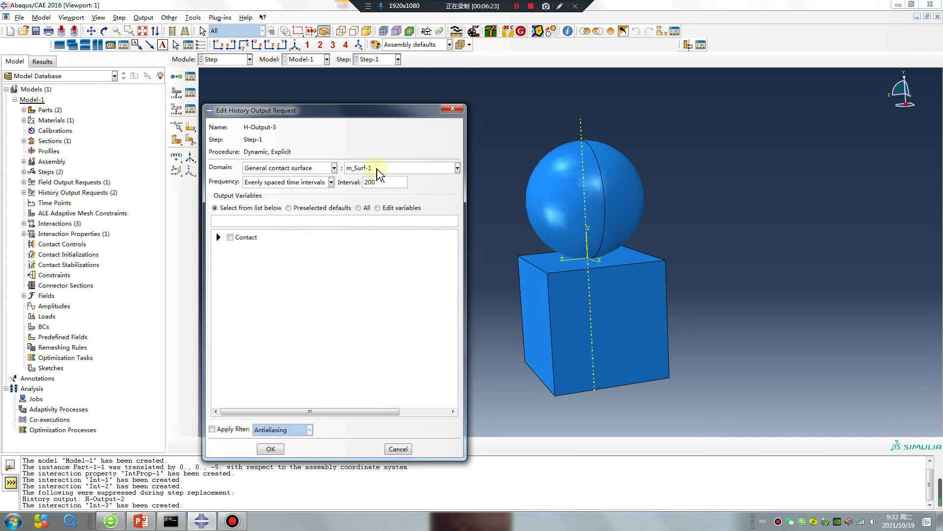
click(377, 170)
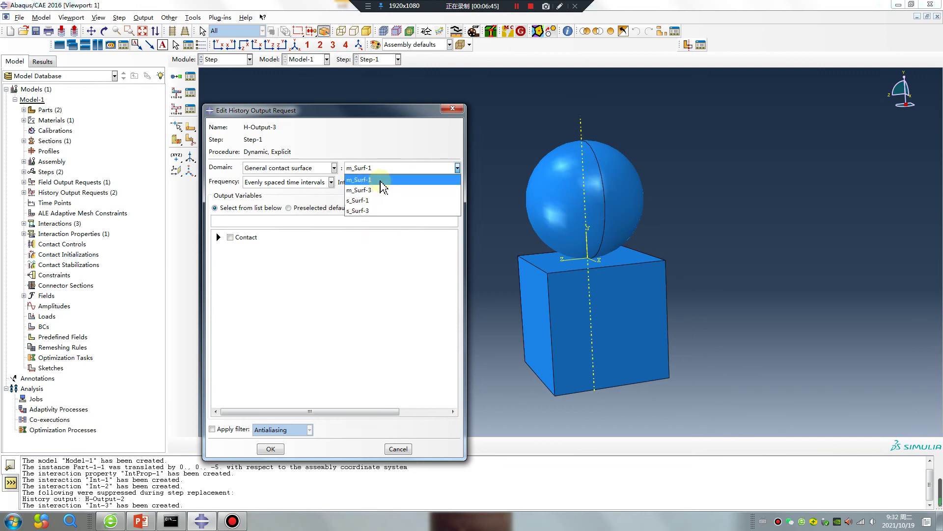
click(381, 179)
Step: Request CFN1 and CFN2 contact force components and save H-Output-3
click(219, 236)
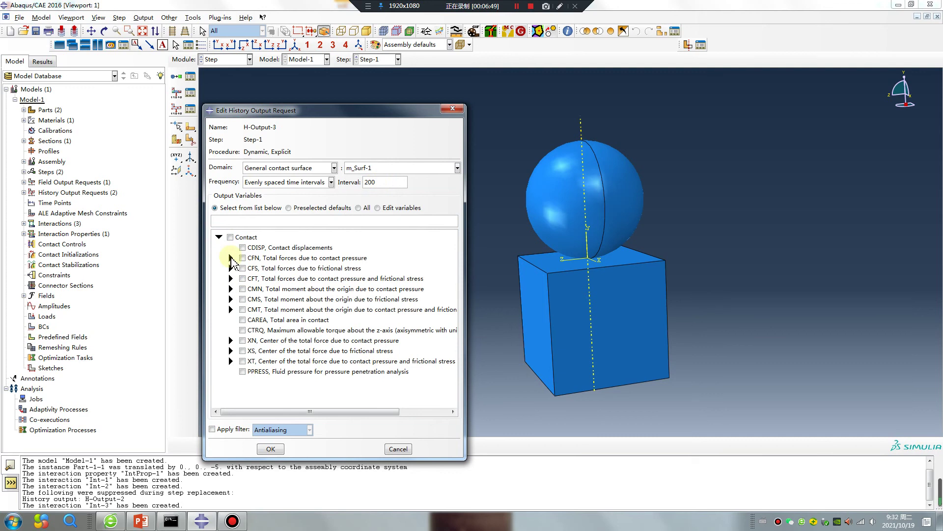
click(231, 258)
click(256, 289)
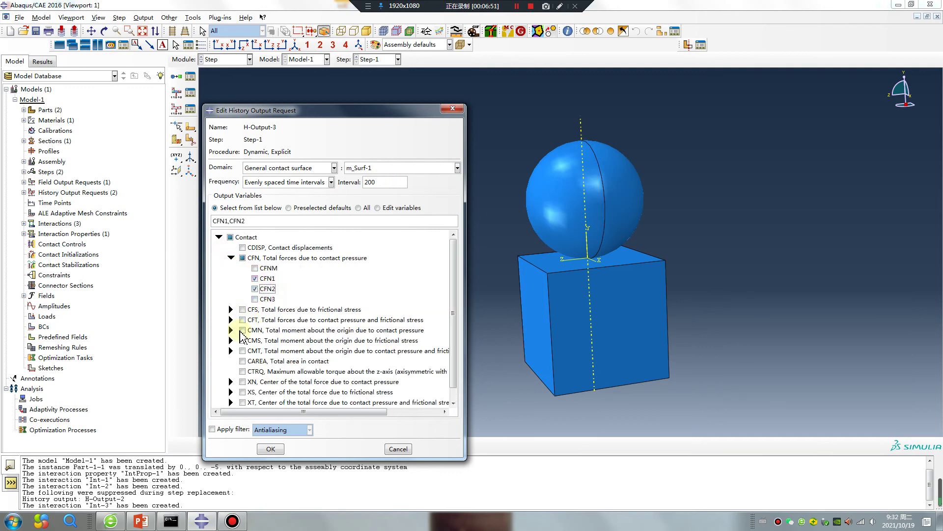
click(271, 449)
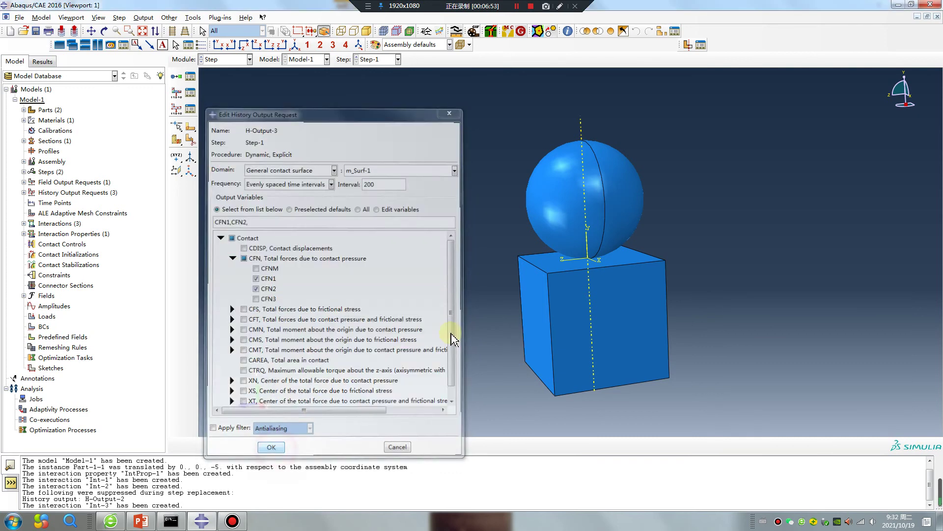
scroll(503, 252, up, 2)
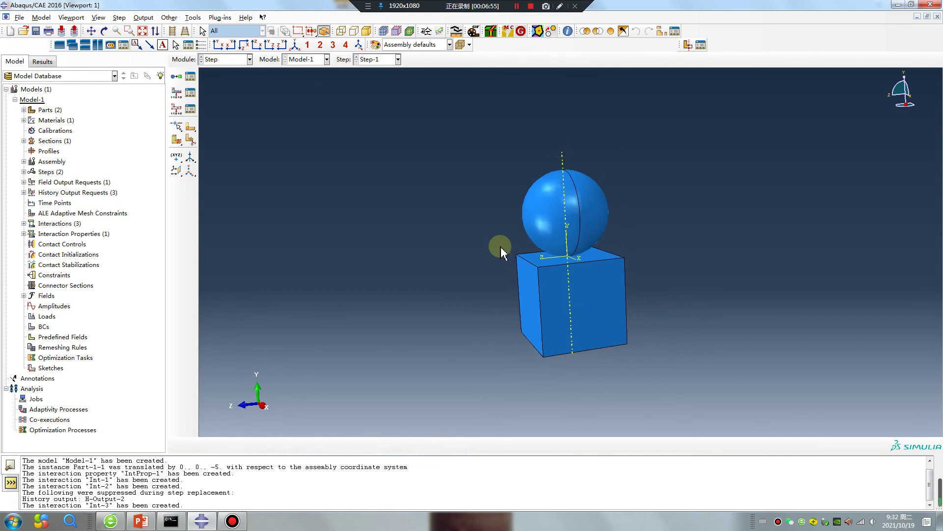
click(216, 59)
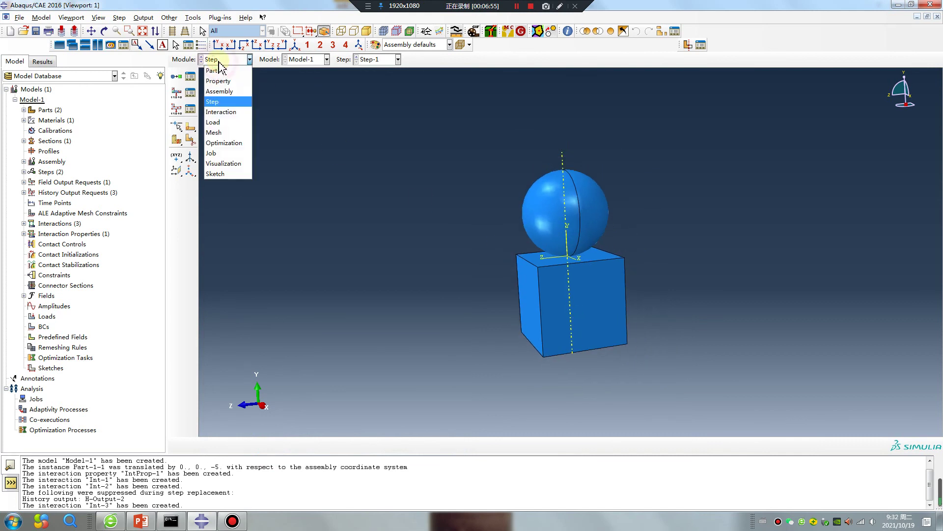
Step: Switch to the Job module and glance at the Job Manager
click(241, 155)
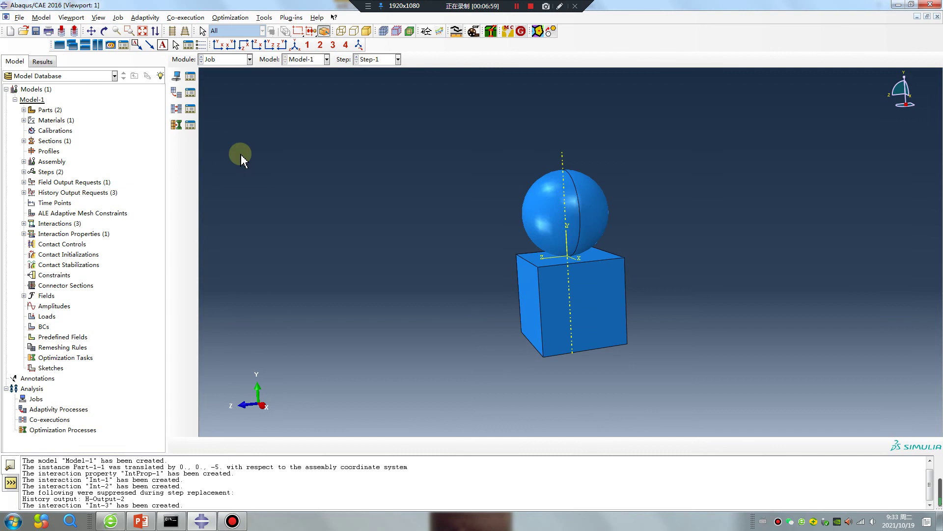
click(190, 76)
click(339, 163)
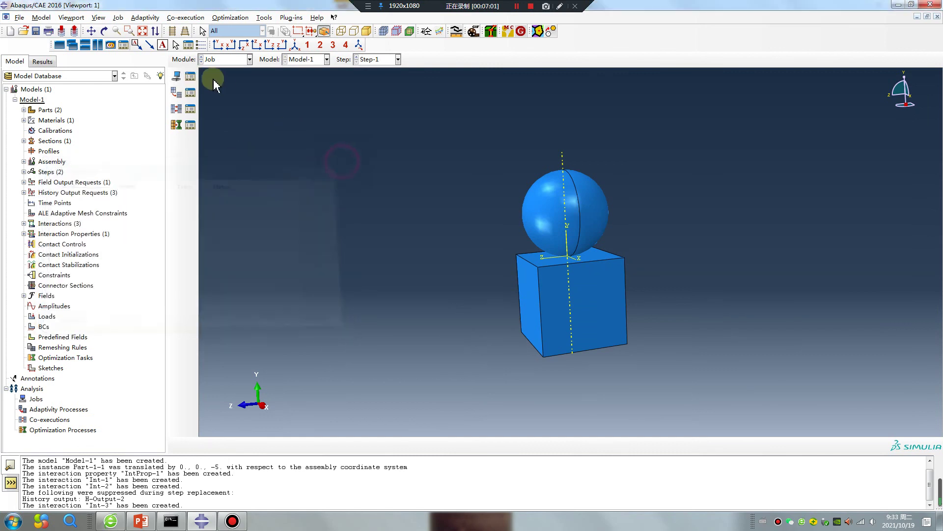
Step: In Visualization, try creating XY data from ODB history output and close the empty list
click(216, 59)
click(223, 166)
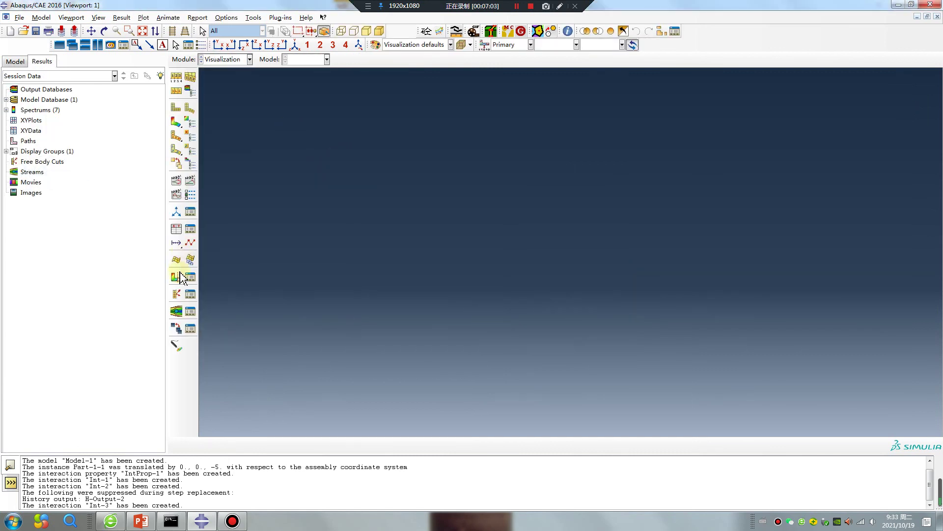
click(176, 231)
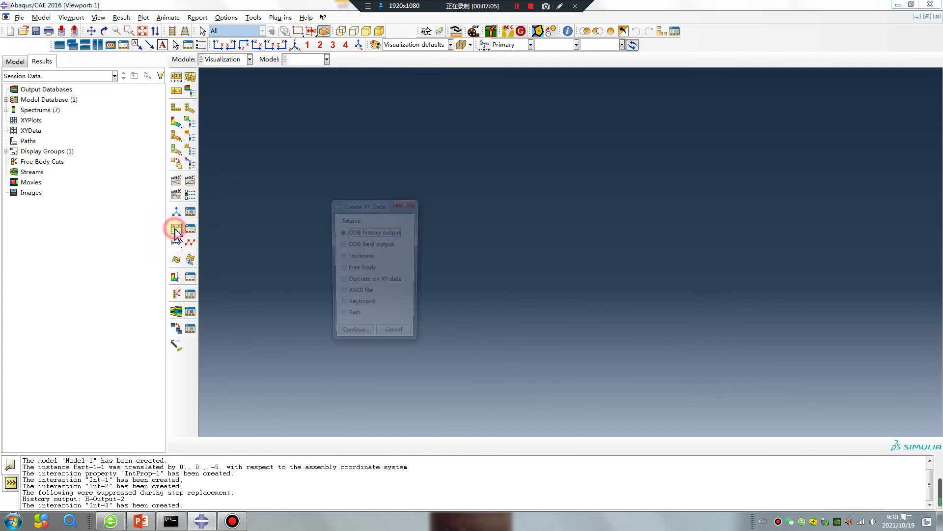
click(355, 335)
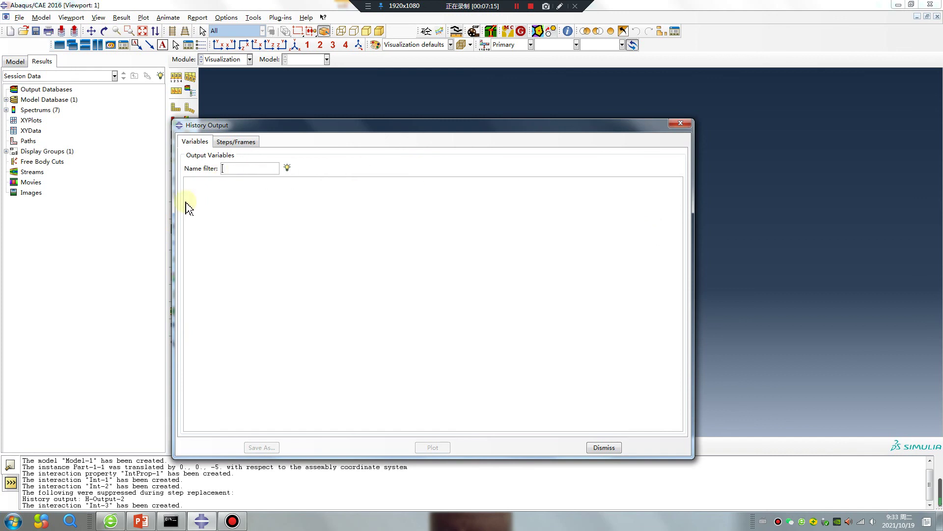
click(681, 124)
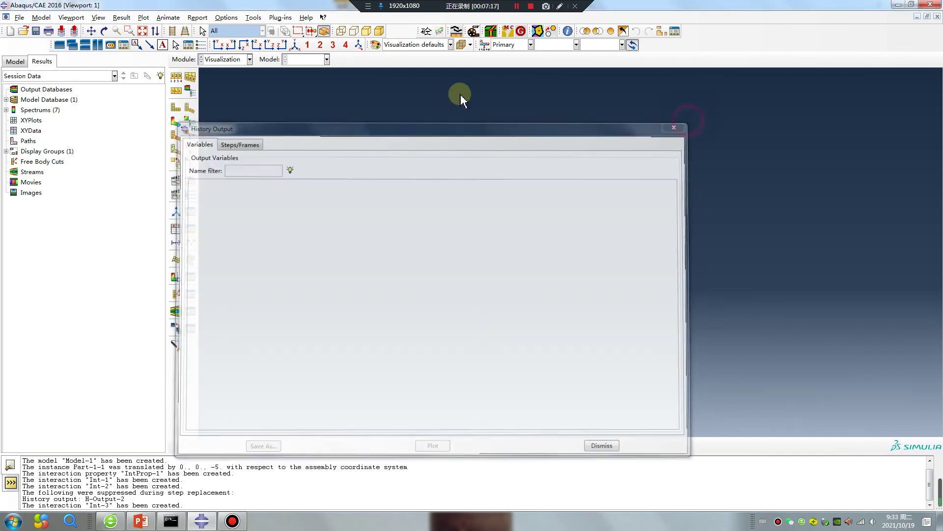
click(216, 64)
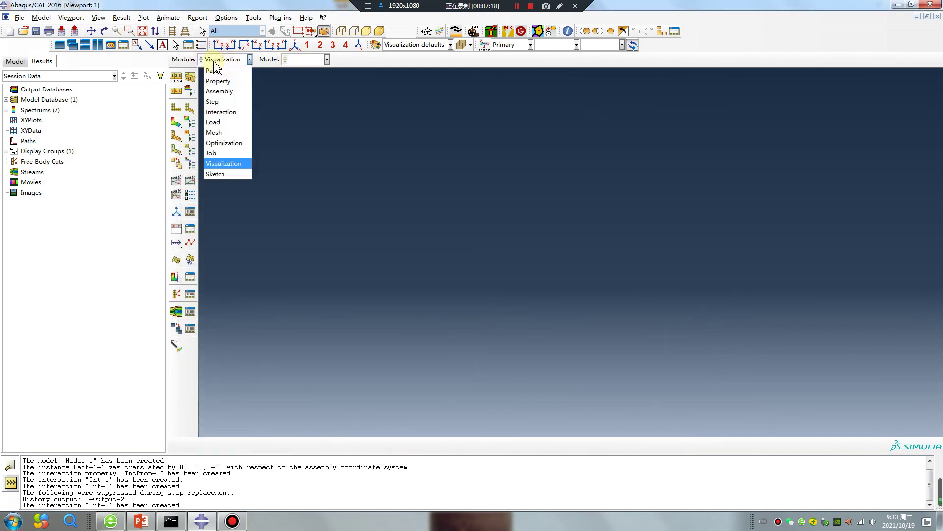
Step: Return to the Interaction module, then bring the PowerPoint presentation to the front
click(228, 112)
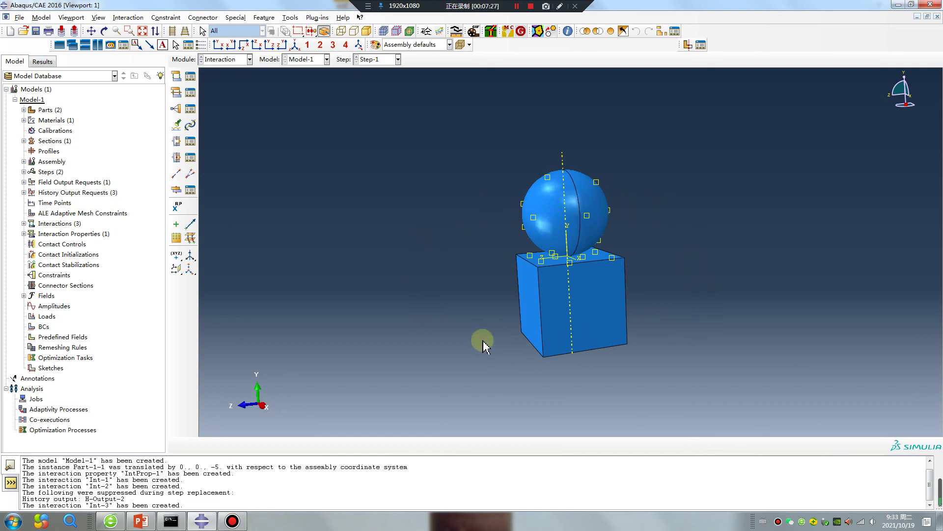
mouse_move(142, 525)
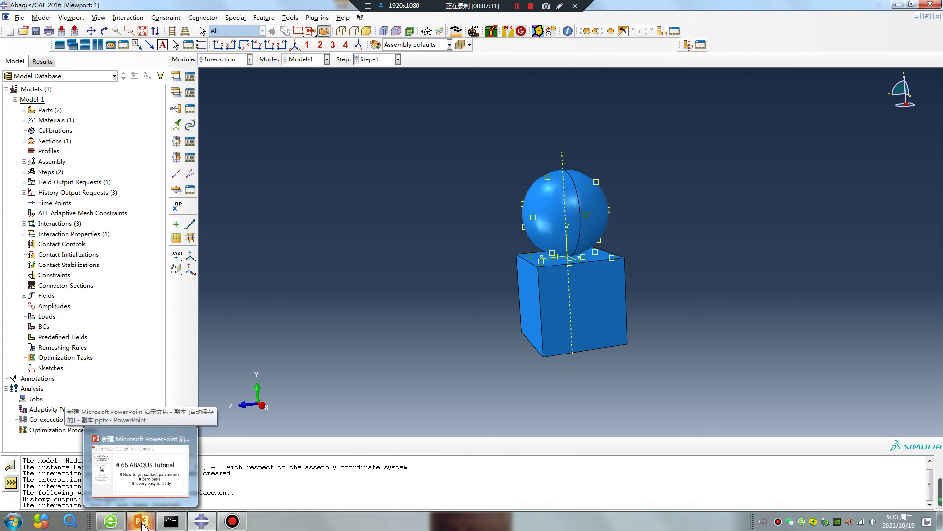
click(142, 523)
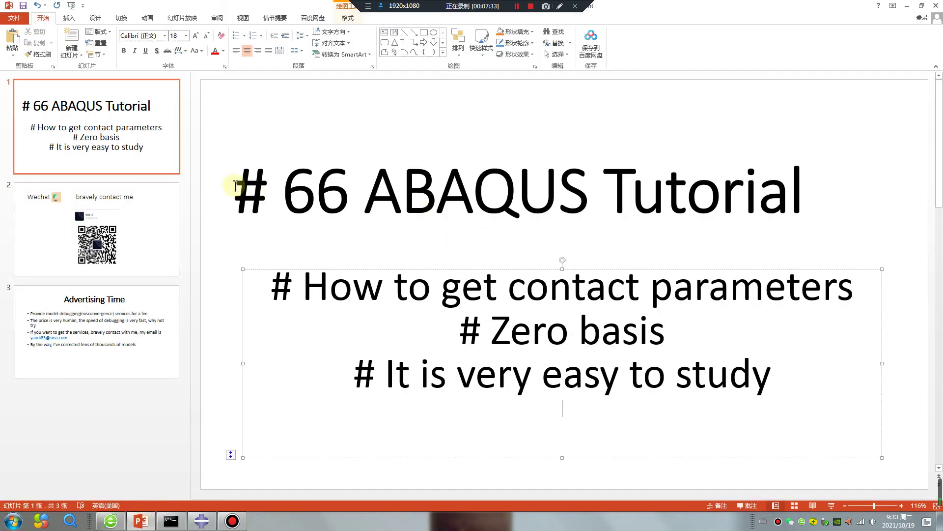
Step: Select the '# 66 ABAQUS Tutorial' title, then show slide 2, the contact-me slide
drag(236, 186, 790, 384)
click(154, 266)
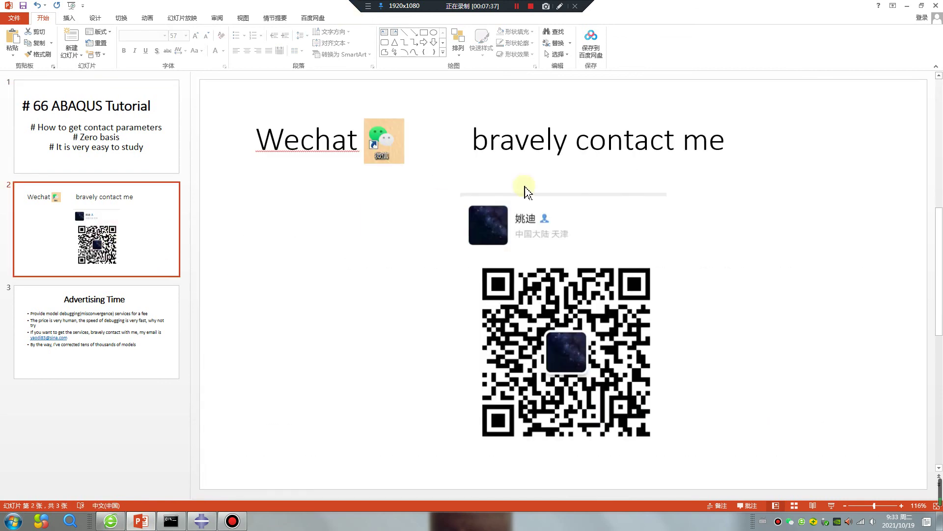